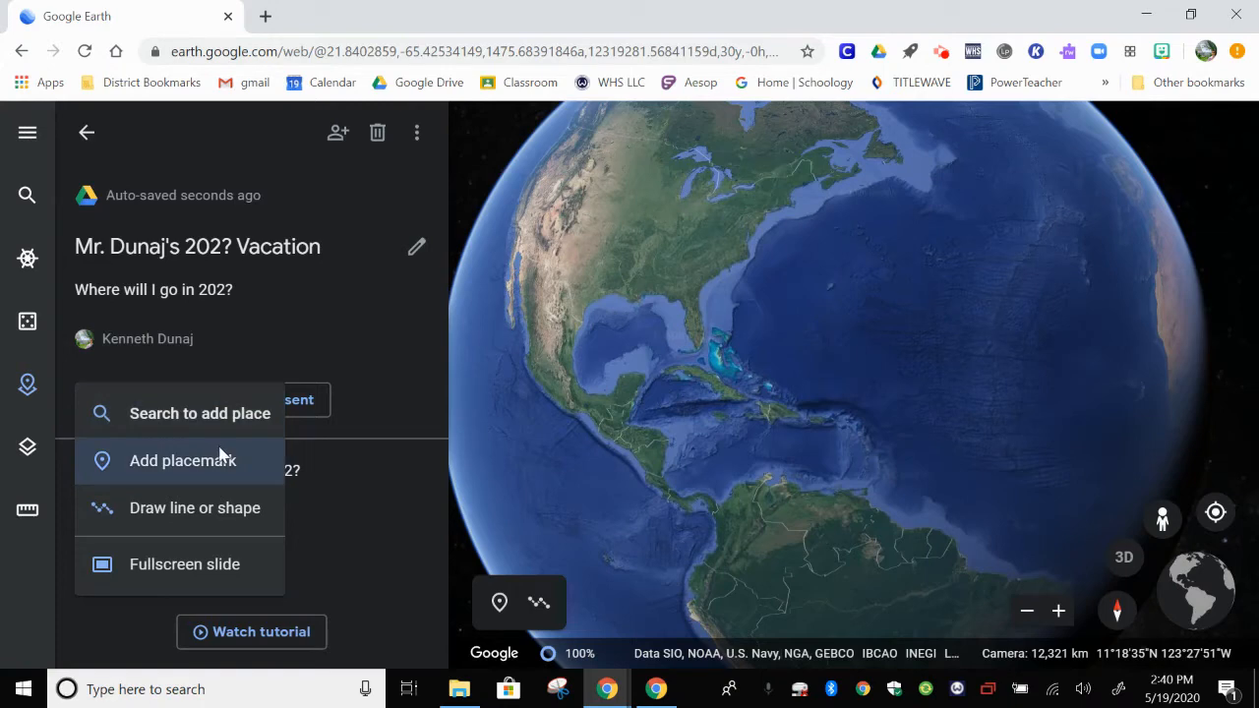
# - Find Wilton High School from the recent place searches, save it to the vacation project, and close its info card
pyautogui.click(202, 422)
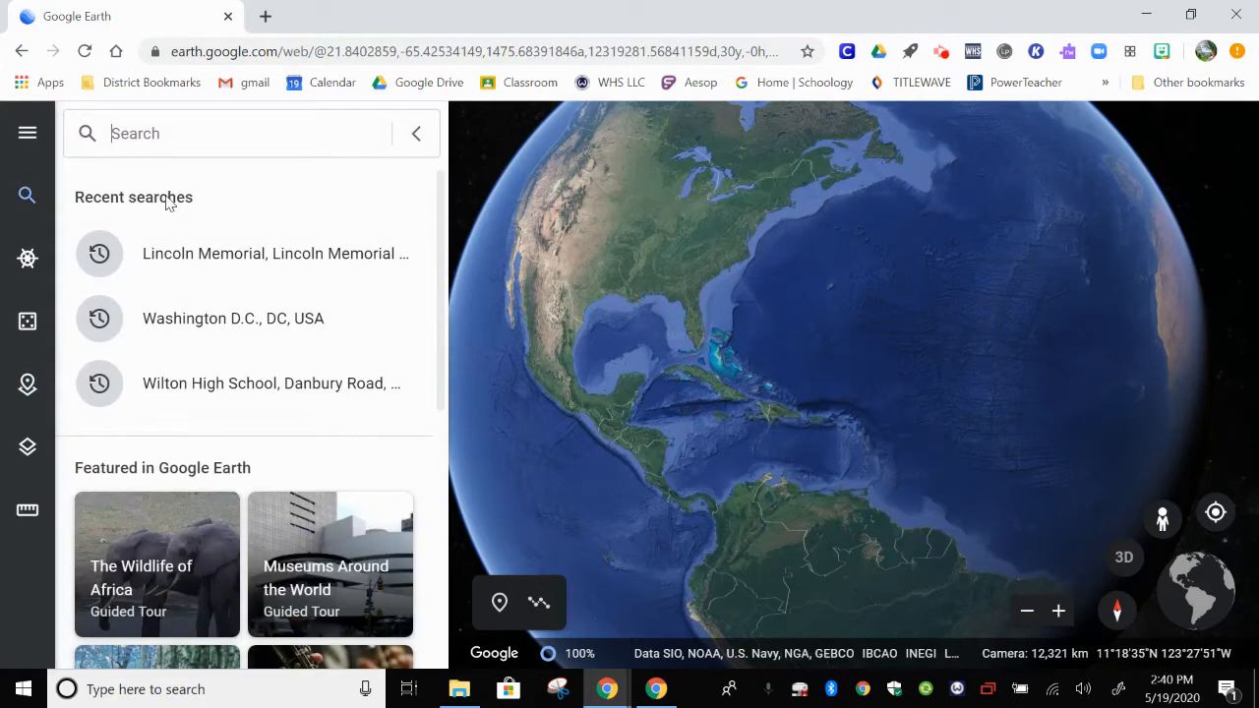
pyautogui.click(224, 377)
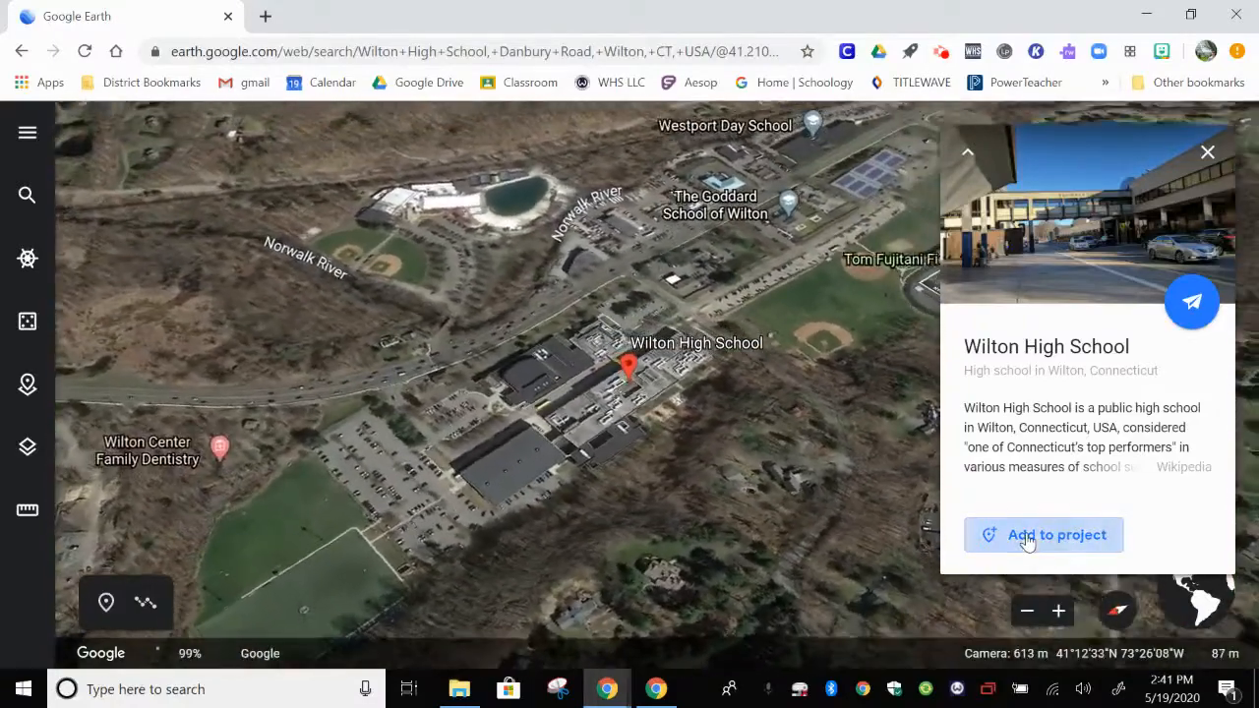
pyautogui.click(1026, 536)
pyautogui.click(532, 352)
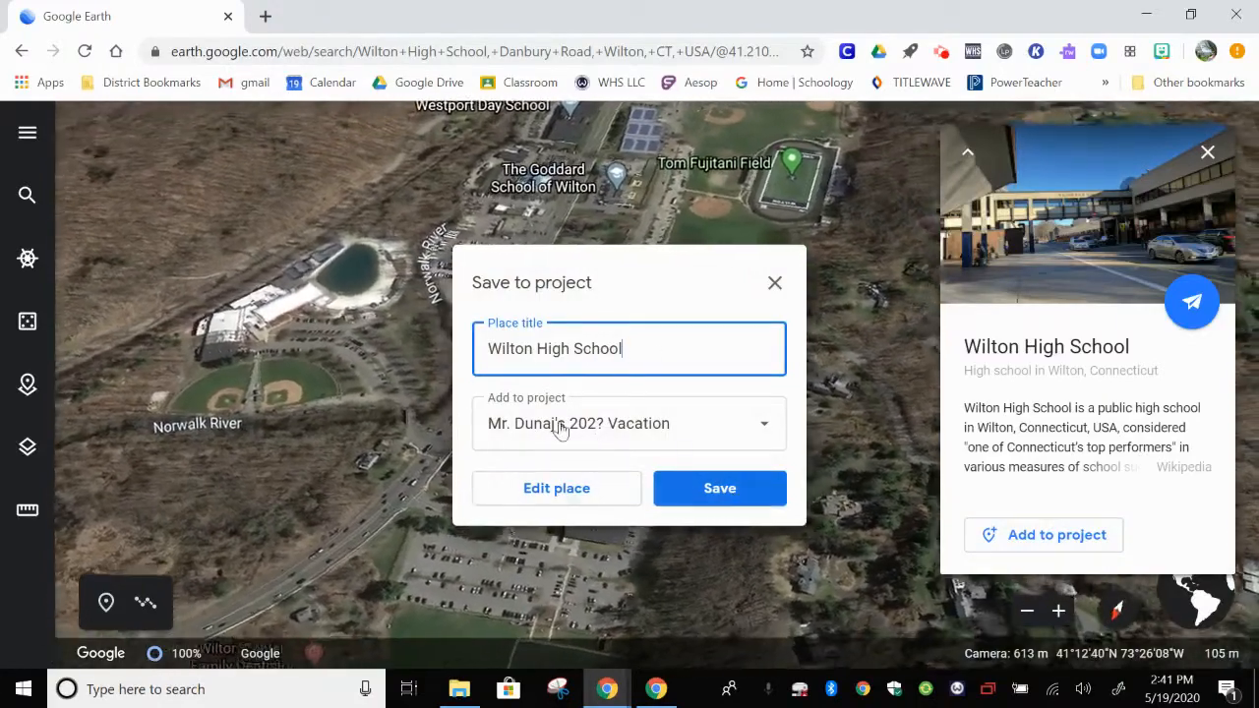
pyautogui.click(720, 499)
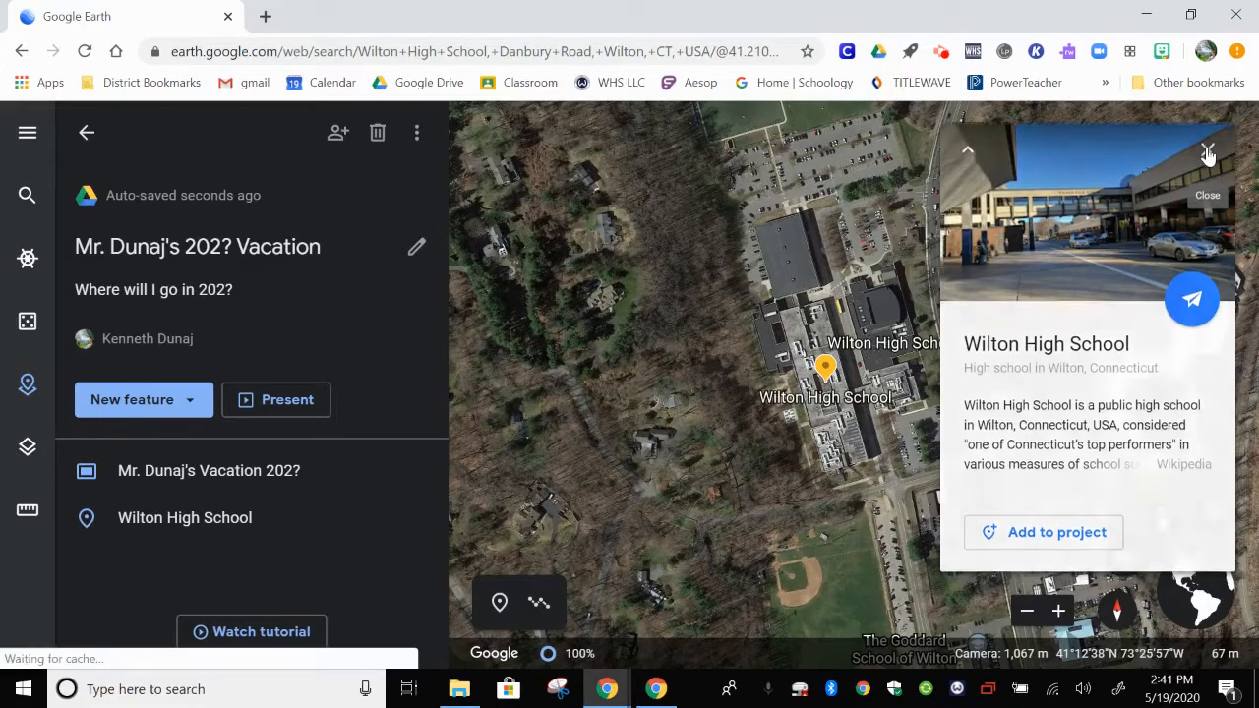
pyautogui.click(1208, 156)
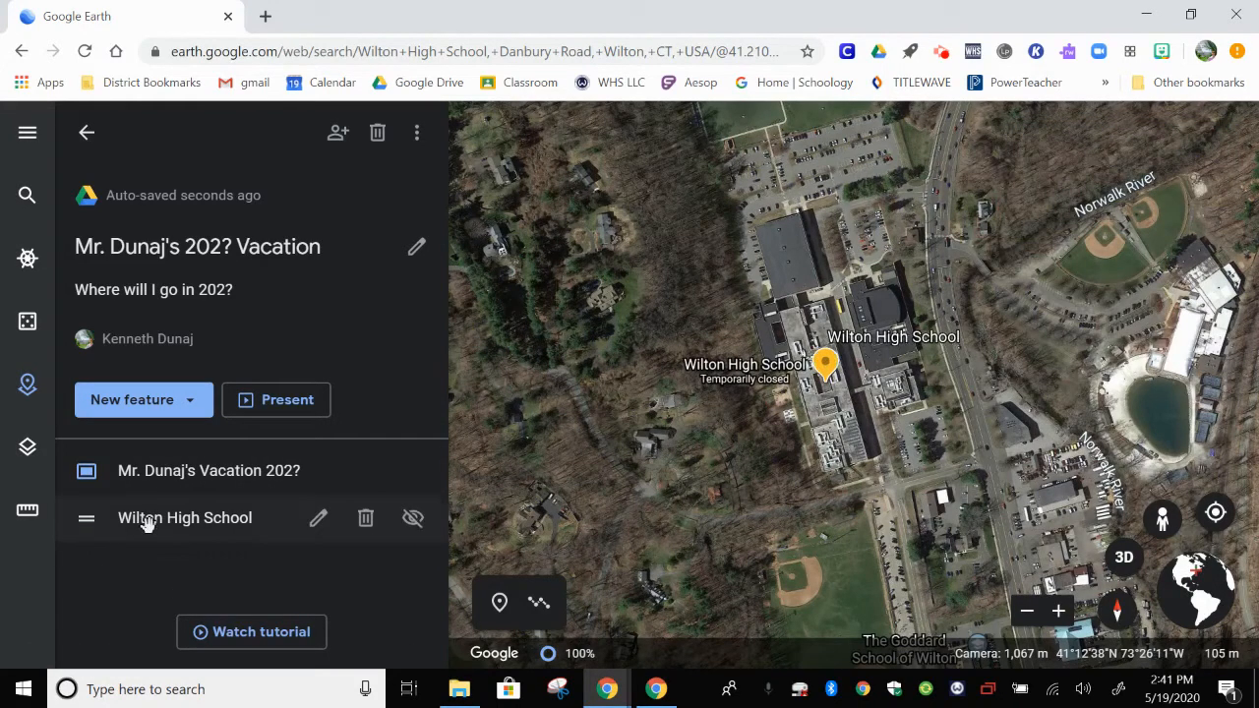
# - Find Washington D.C. through place search and save it to the vacation project with the title "Washington D.C."
pyautogui.click(157, 397)
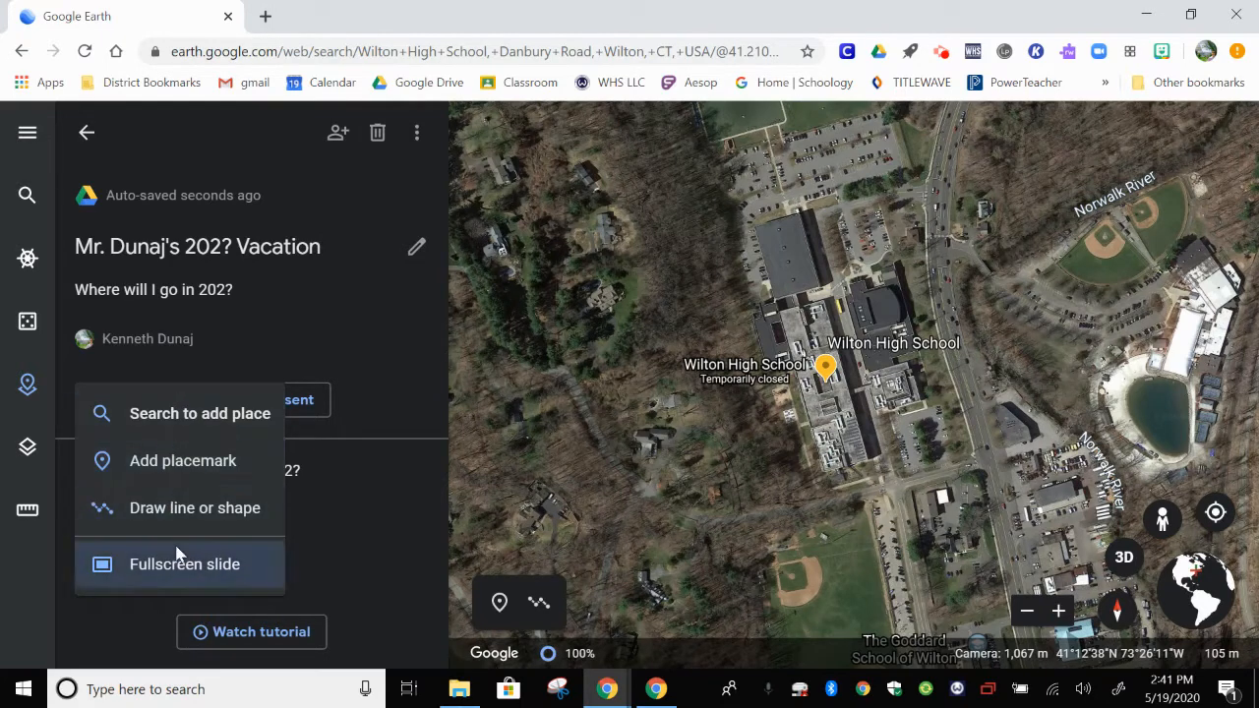
pyautogui.click(189, 417)
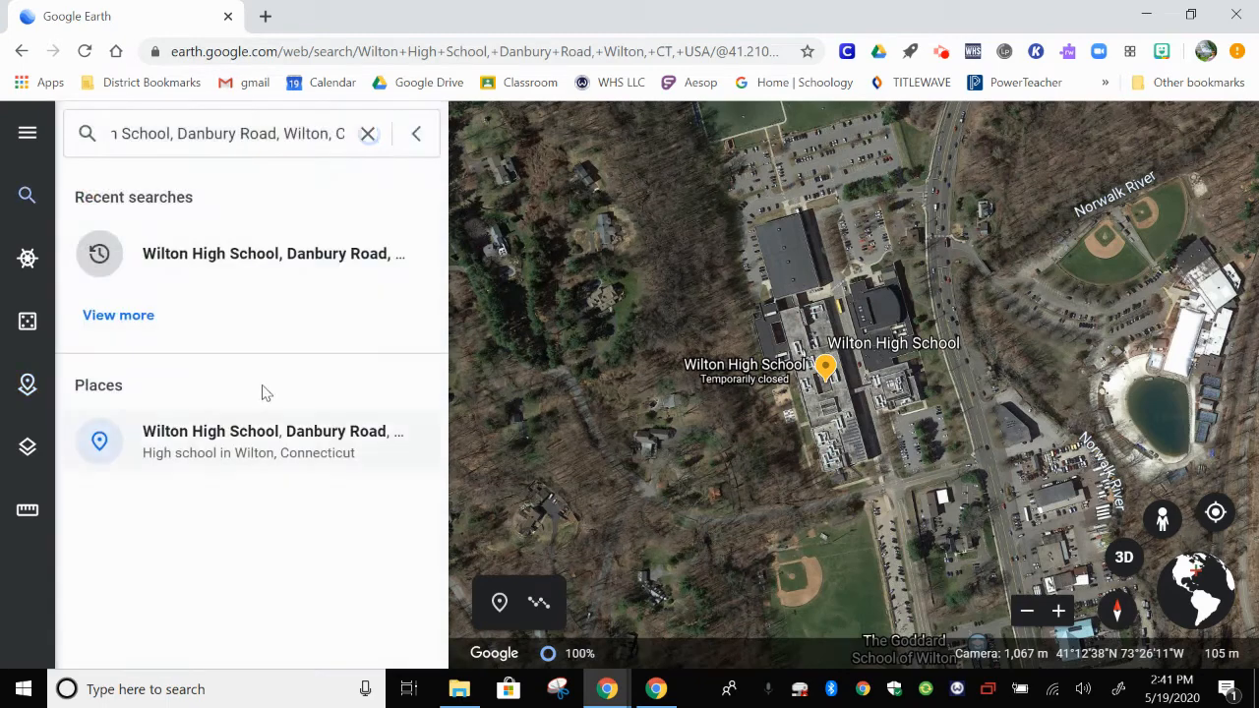
pyautogui.click(366, 132)
pyautogui.click(200, 416)
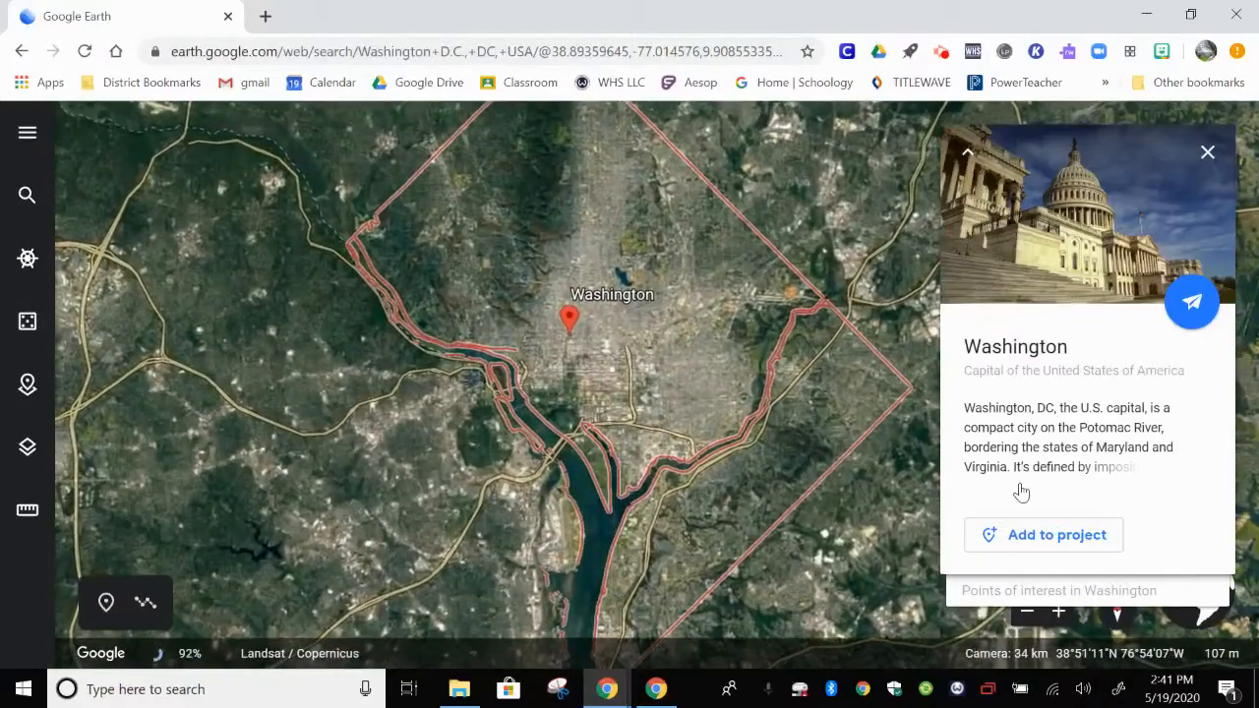
pyautogui.click(1069, 547)
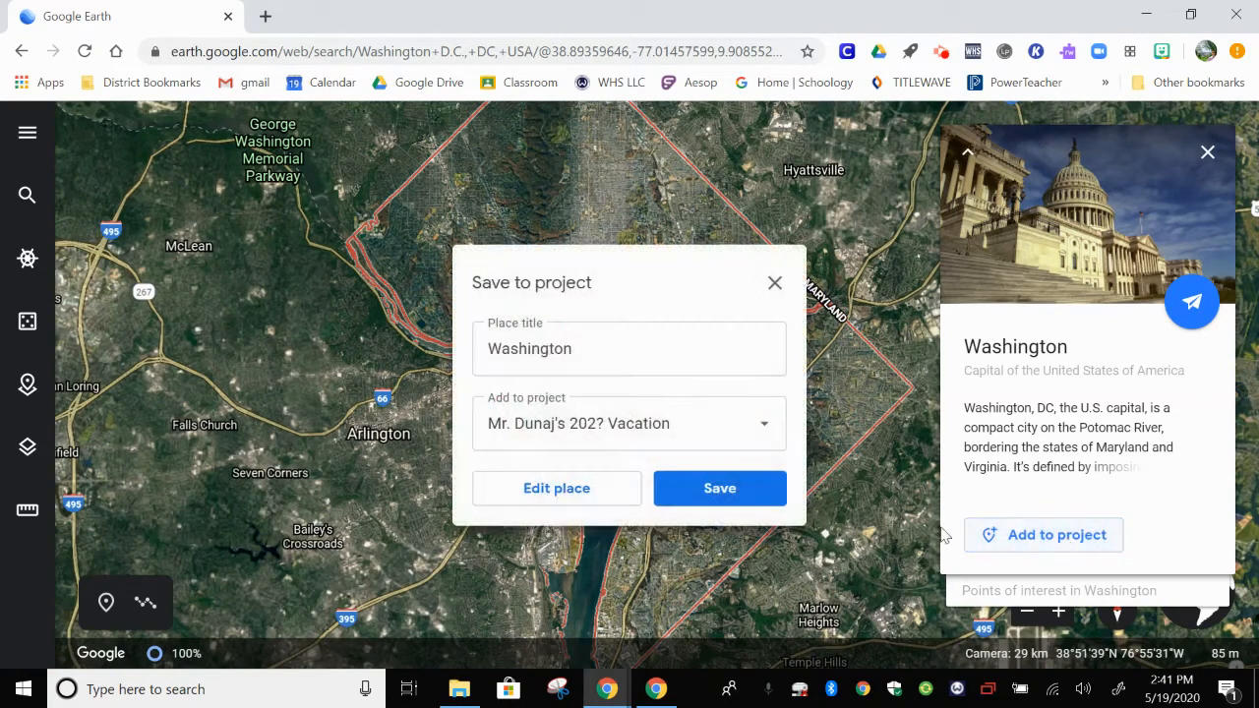
pyautogui.click(584, 354)
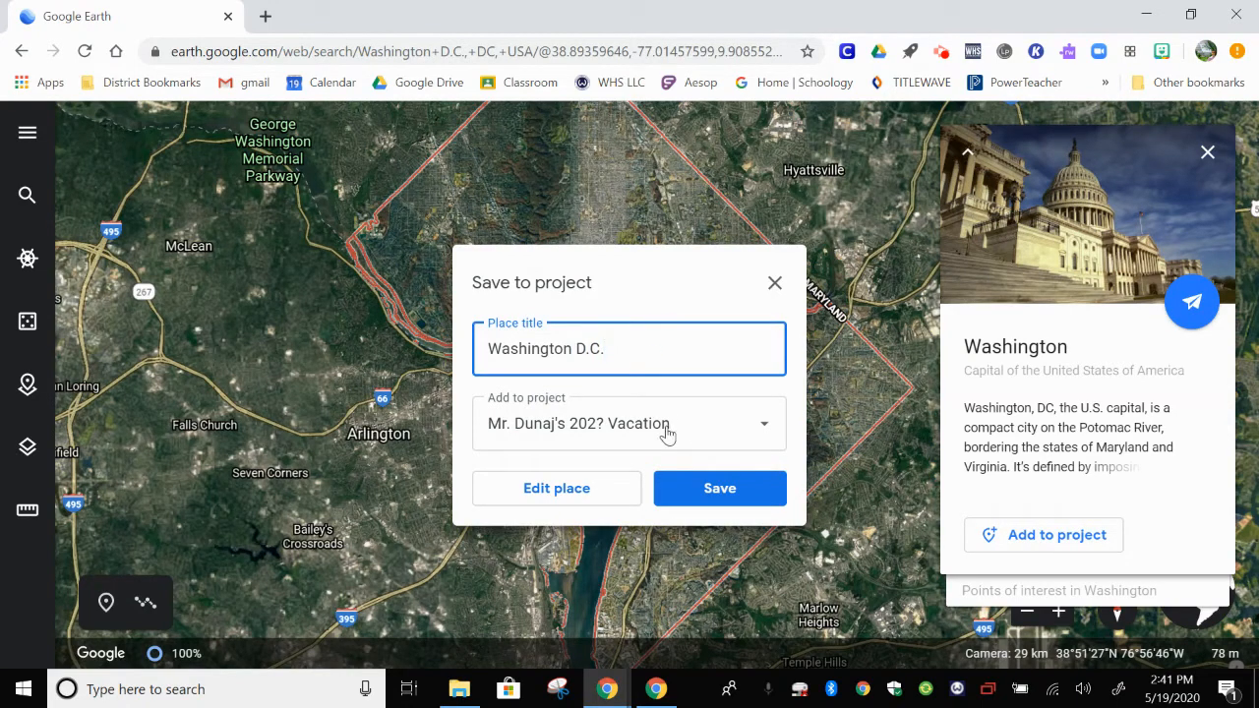
pyautogui.click(698, 490)
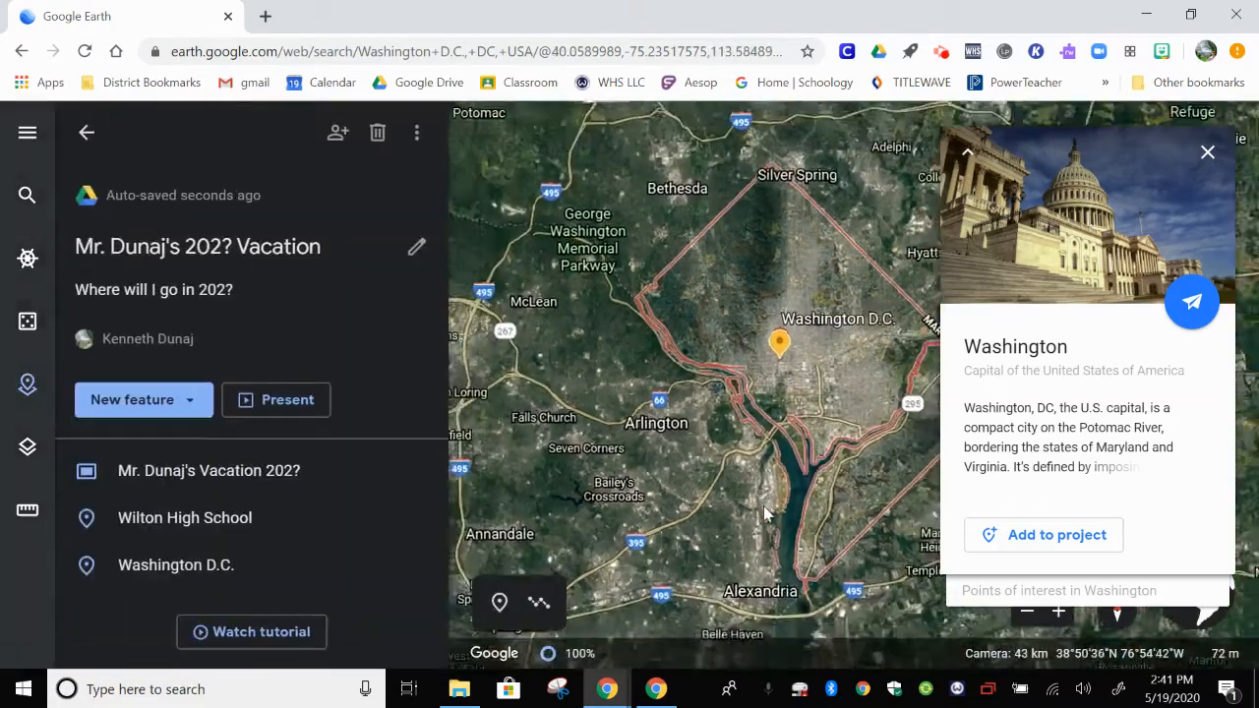
# - Bring the Lincoln Memorial and its front plaza into close view on the map and dismiss the Washington info card
pyautogui.scroll(-5, 765, 511)
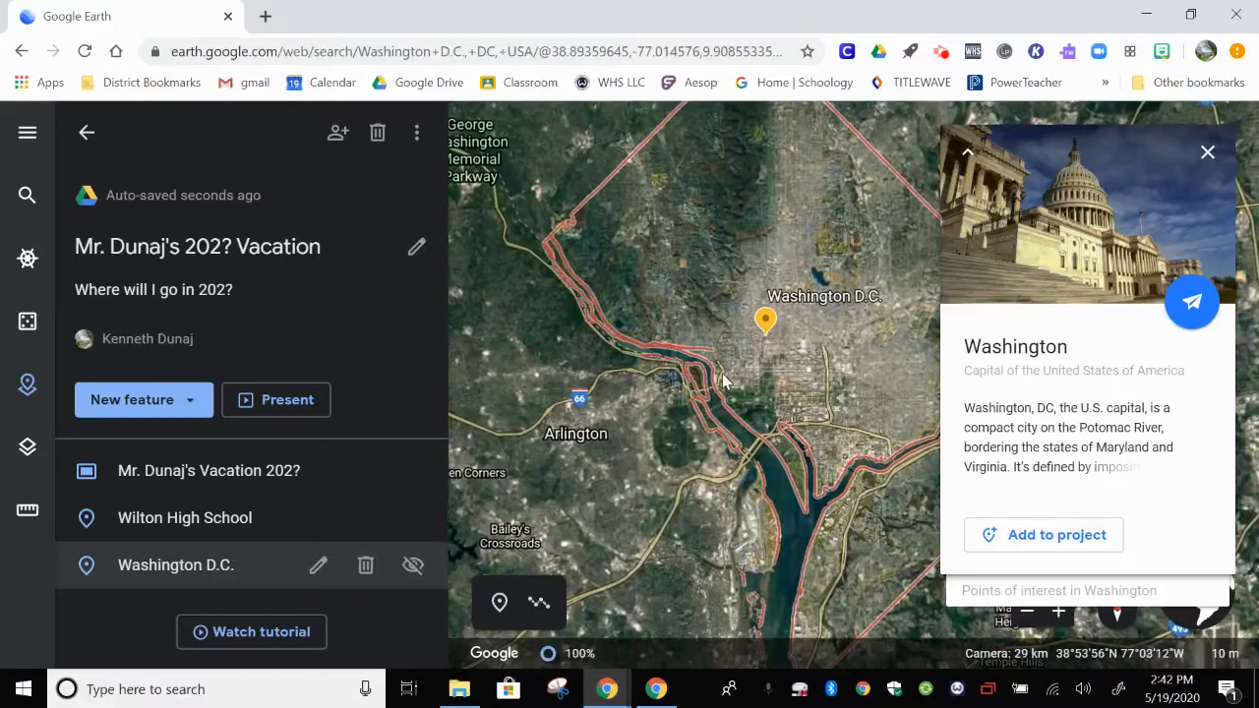
pyautogui.scroll(5, 724, 383)
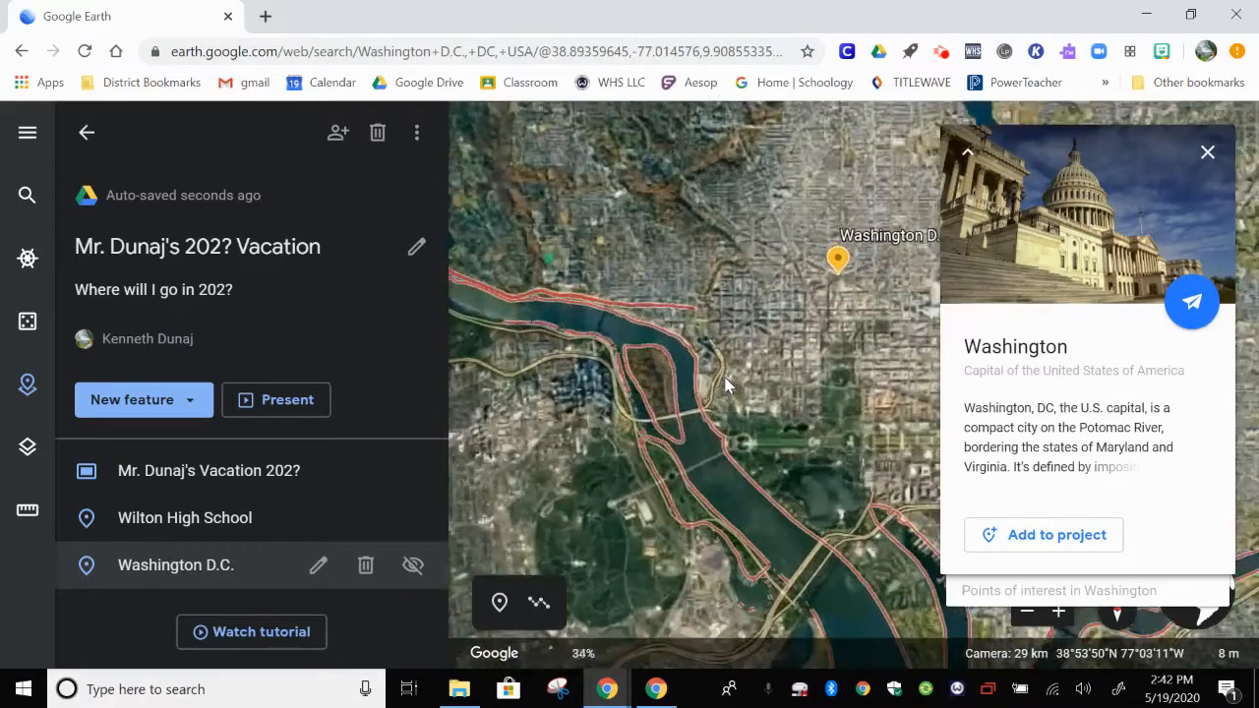
pyautogui.scroll(3, 815, 501)
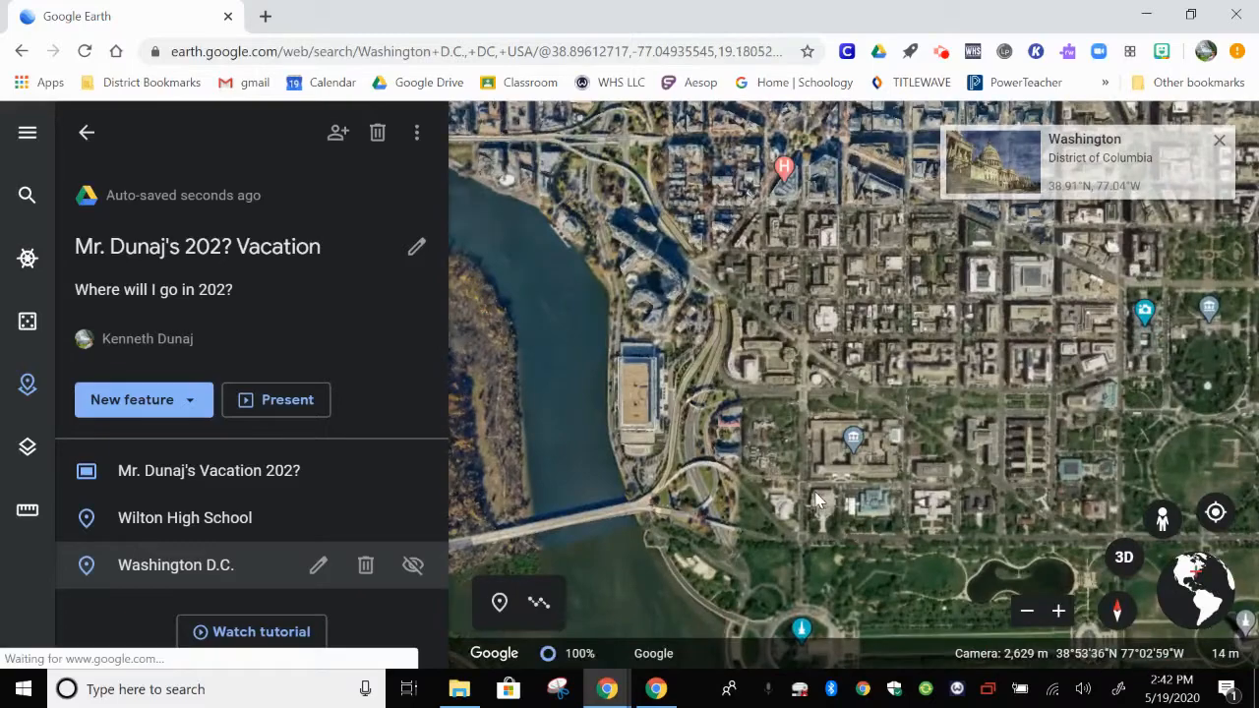
pyautogui.moveTo(815, 494); pyautogui.dragTo(681, 325)
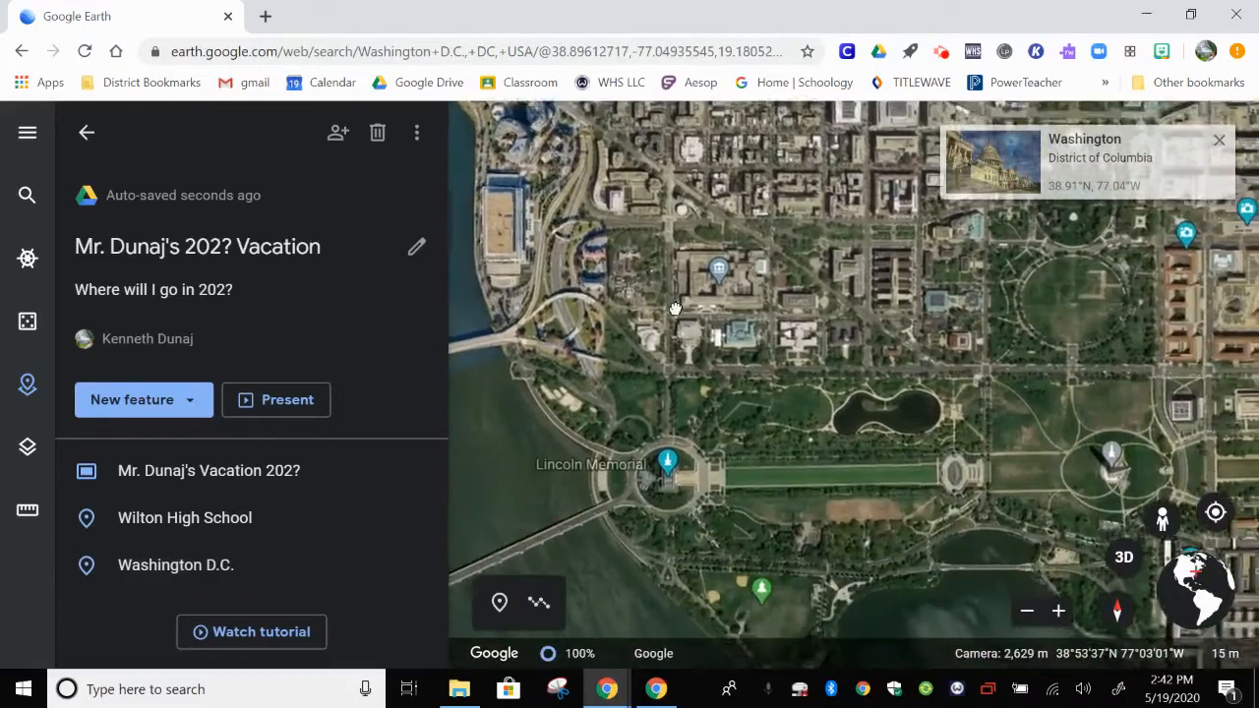
pyautogui.scroll(3, 770, 458)
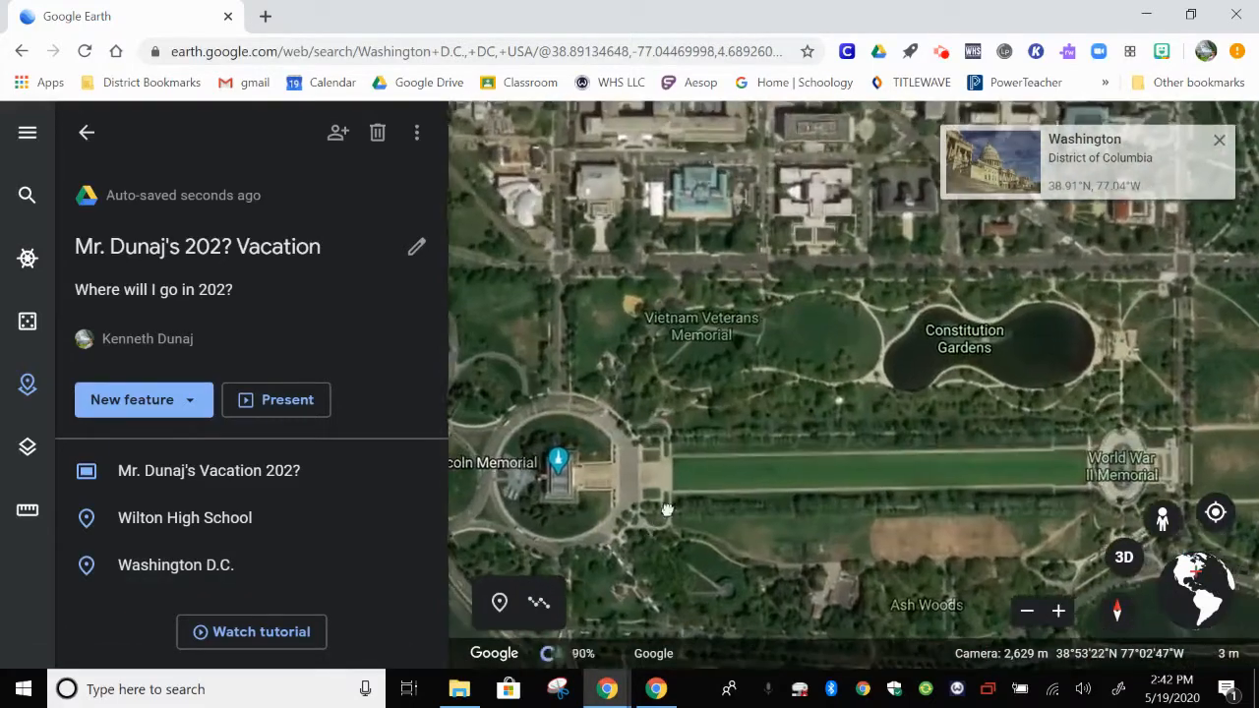
pyautogui.moveTo(671, 500); pyautogui.dragTo(784, 409)
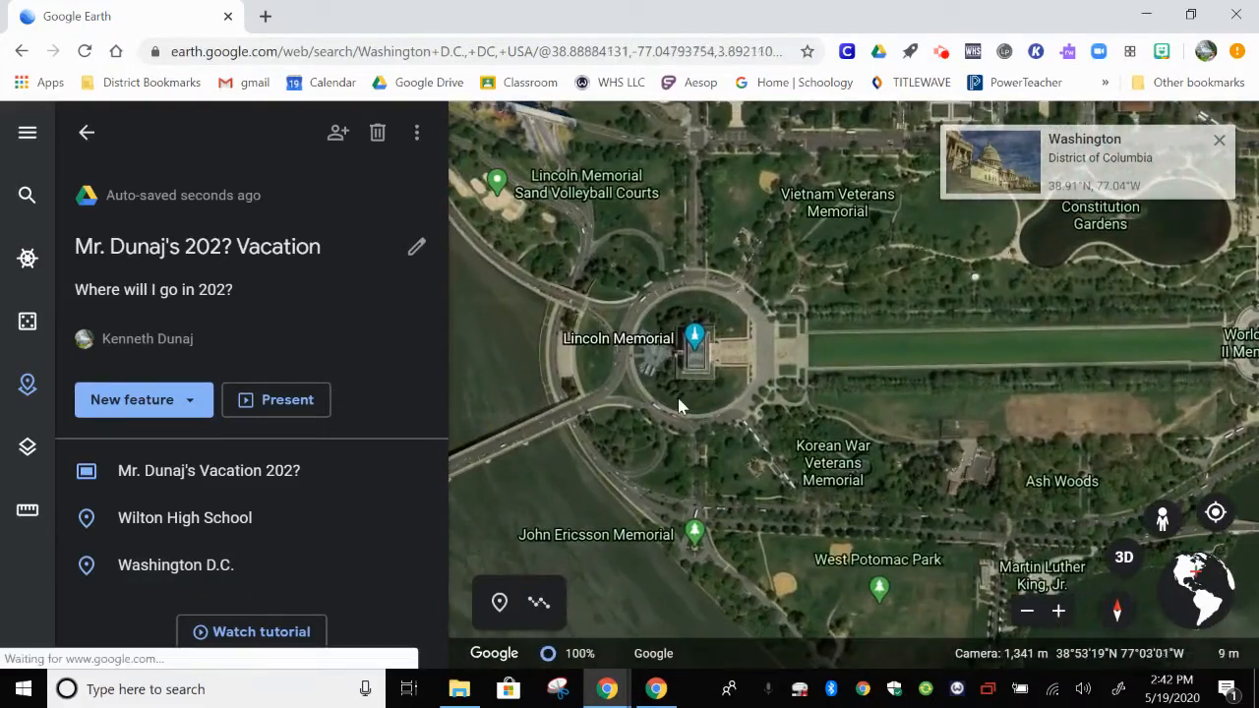
pyautogui.scroll(2, 676, 397)
pyautogui.scroll(4, 677, 397)
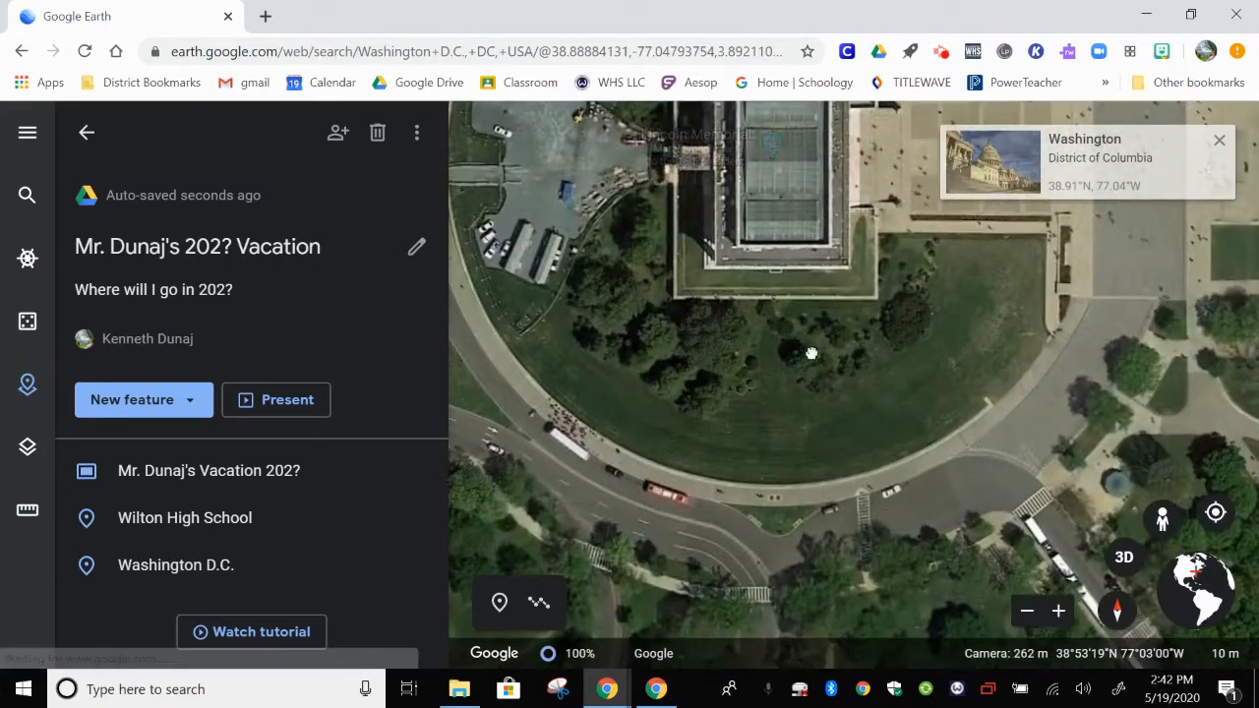
pyautogui.moveTo(812, 354); pyautogui.dragTo(728, 496)
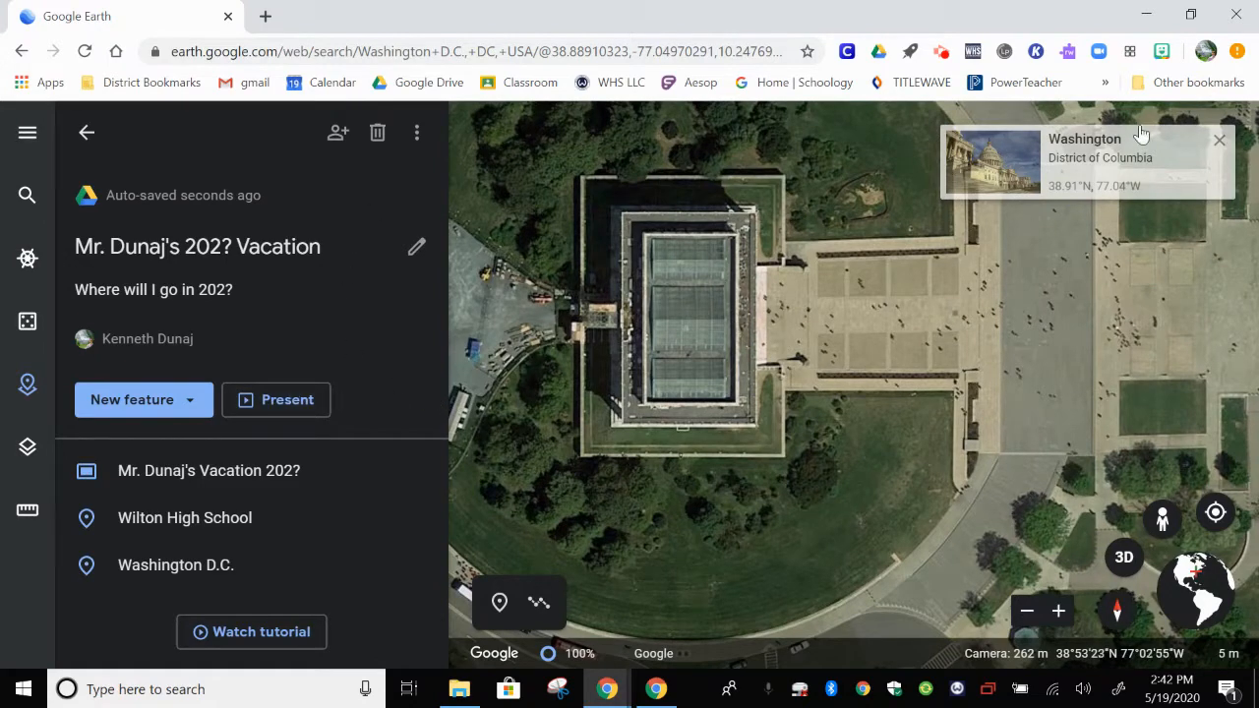
pyautogui.click(1218, 143)
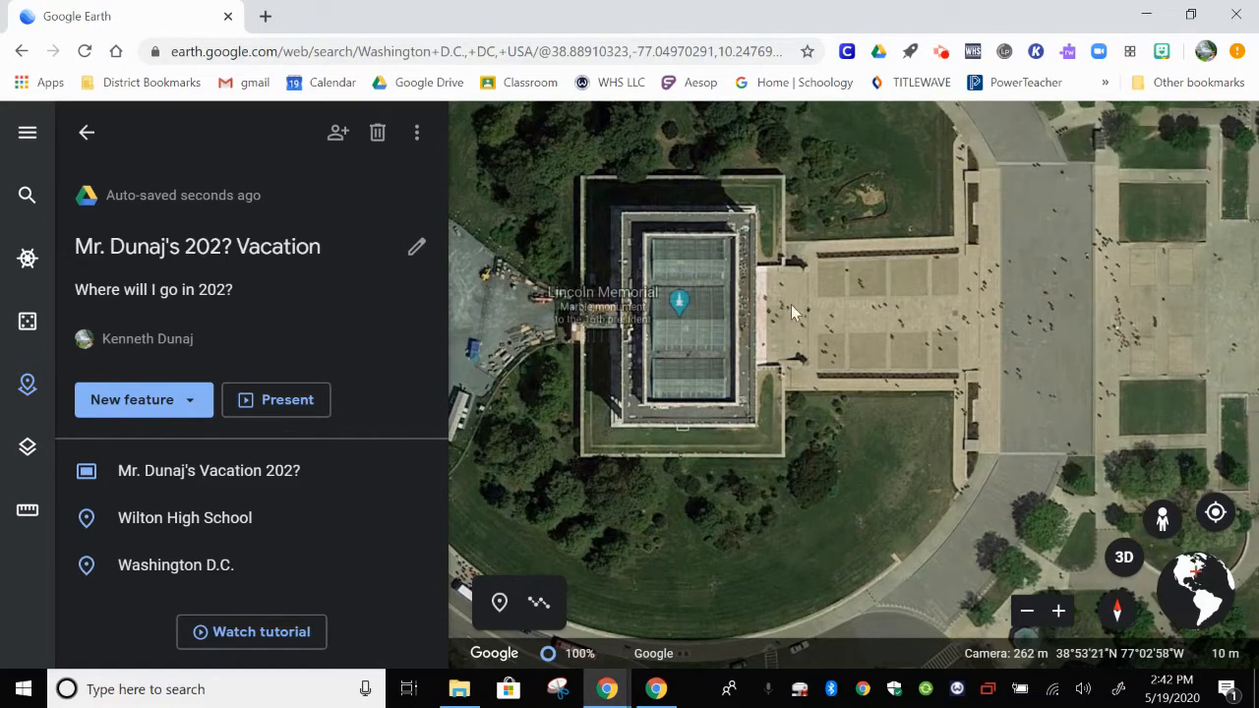
# - Place a placemark on the plaza in front of the Lincoln Memorial, titled "Lincoln Memorial, Washington D.C.", and save it to the project
pyautogui.click(168, 417)
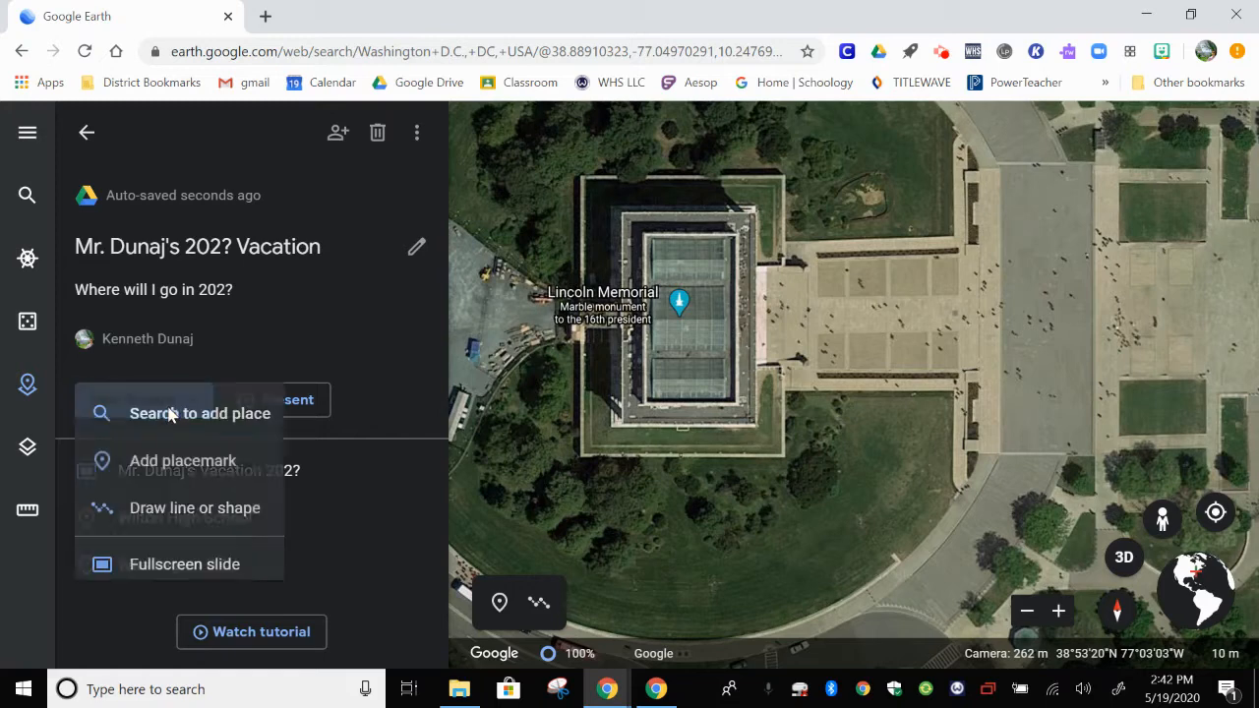
pyautogui.click(225, 464)
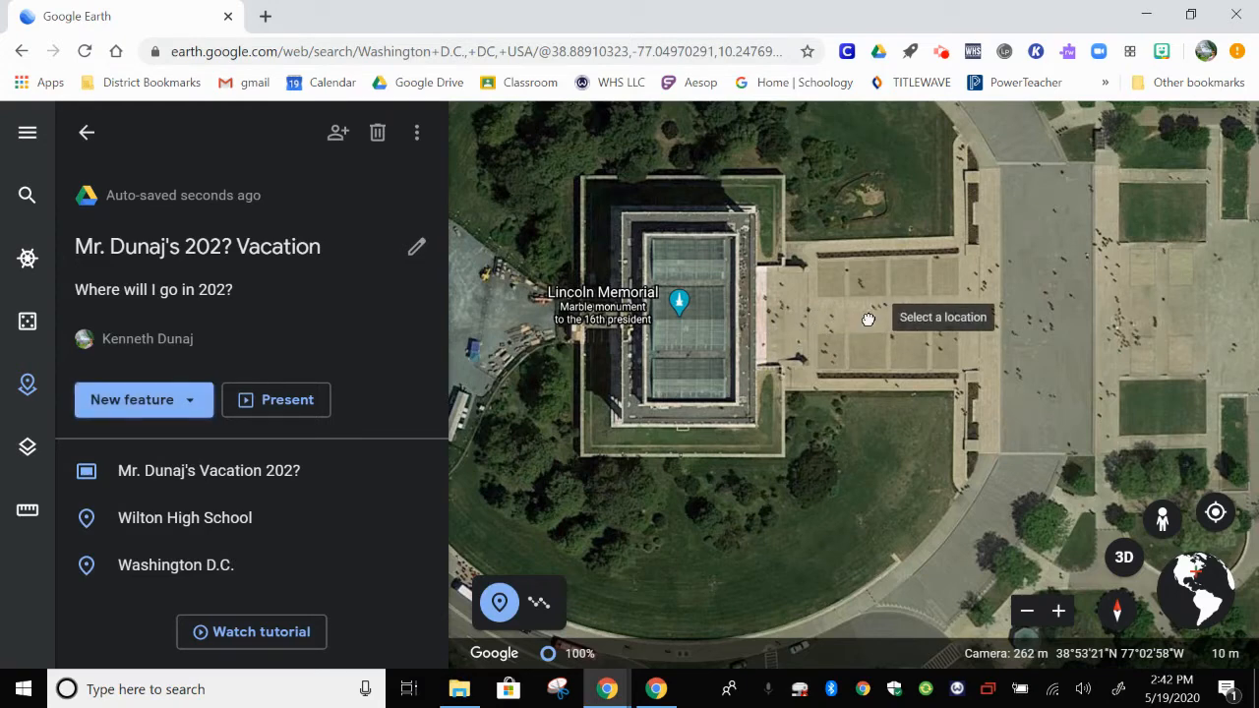
pyautogui.click(870, 316)
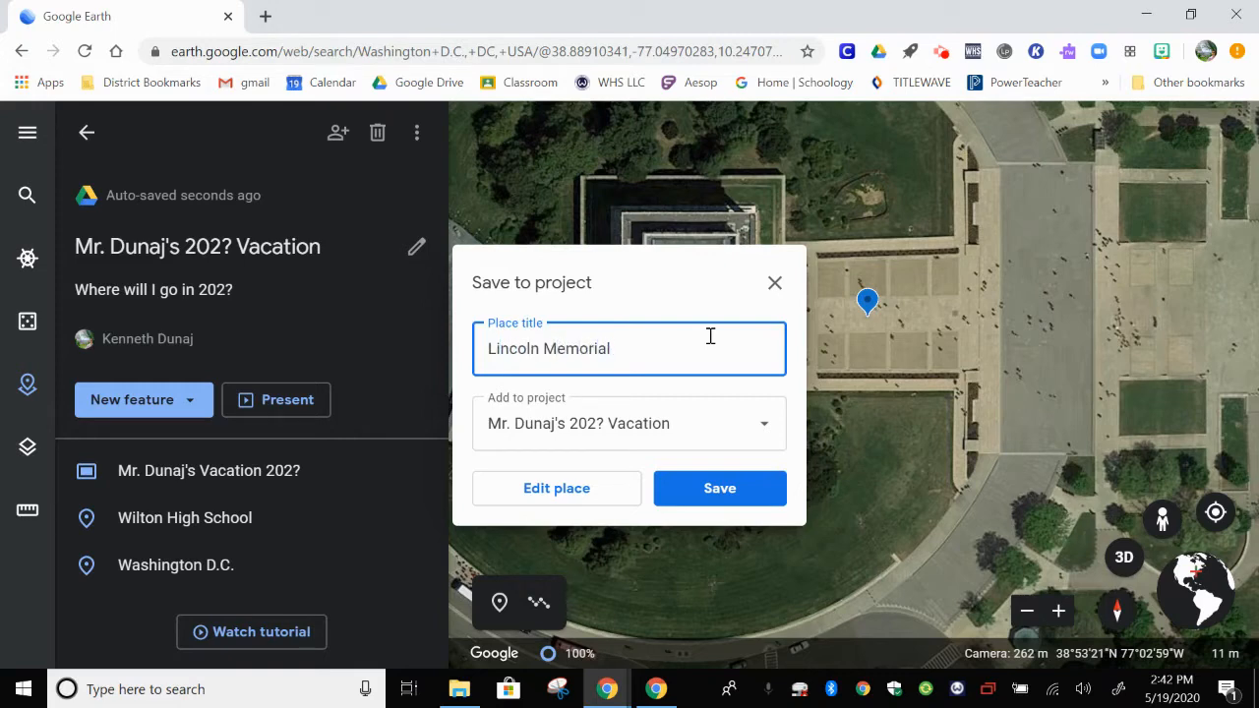
pyautogui.write('ashington D.C.')
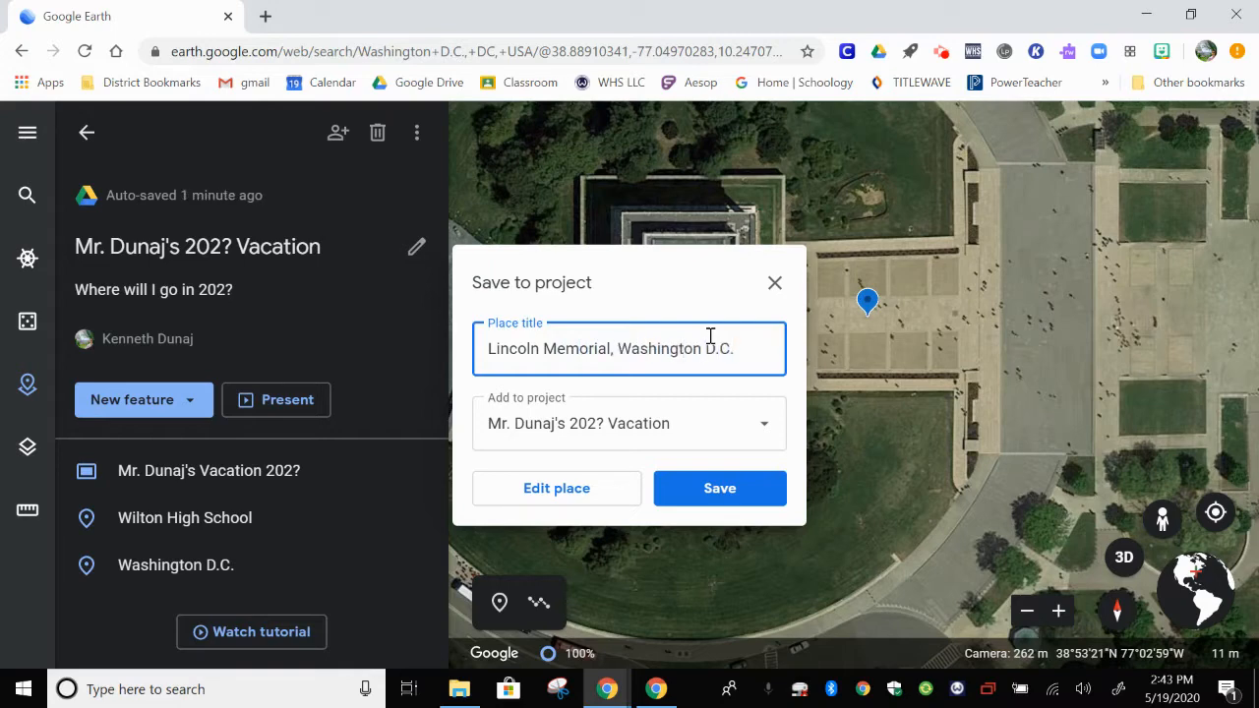
pyautogui.click(745, 497)
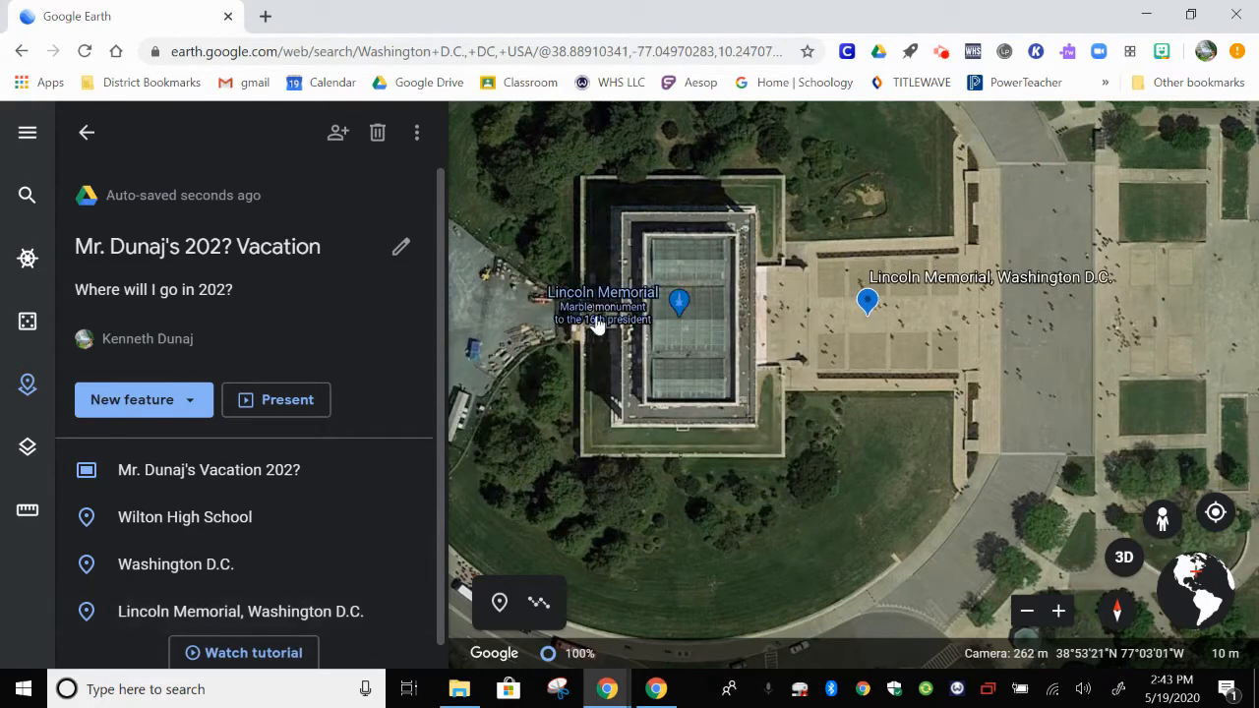
# - Edit the Lincoln Memorial placemark to use the castle tower icon in dark green
pyautogui.click(867, 297)
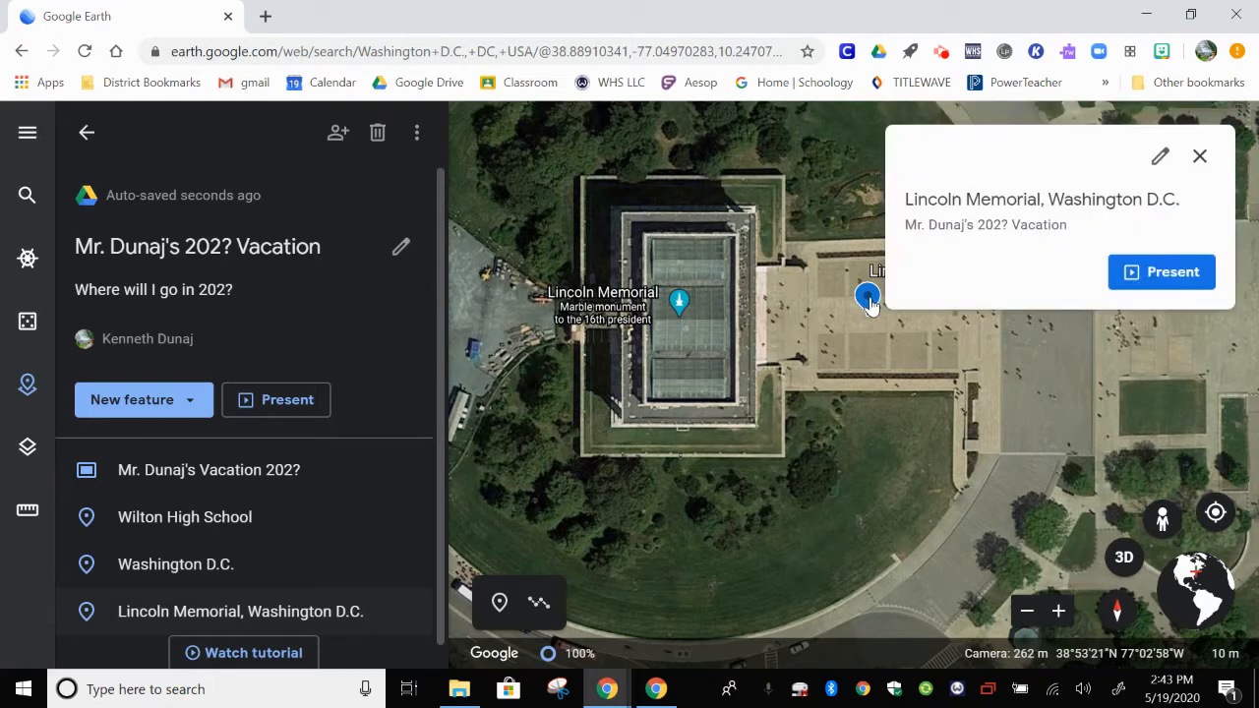
pyautogui.click(1166, 159)
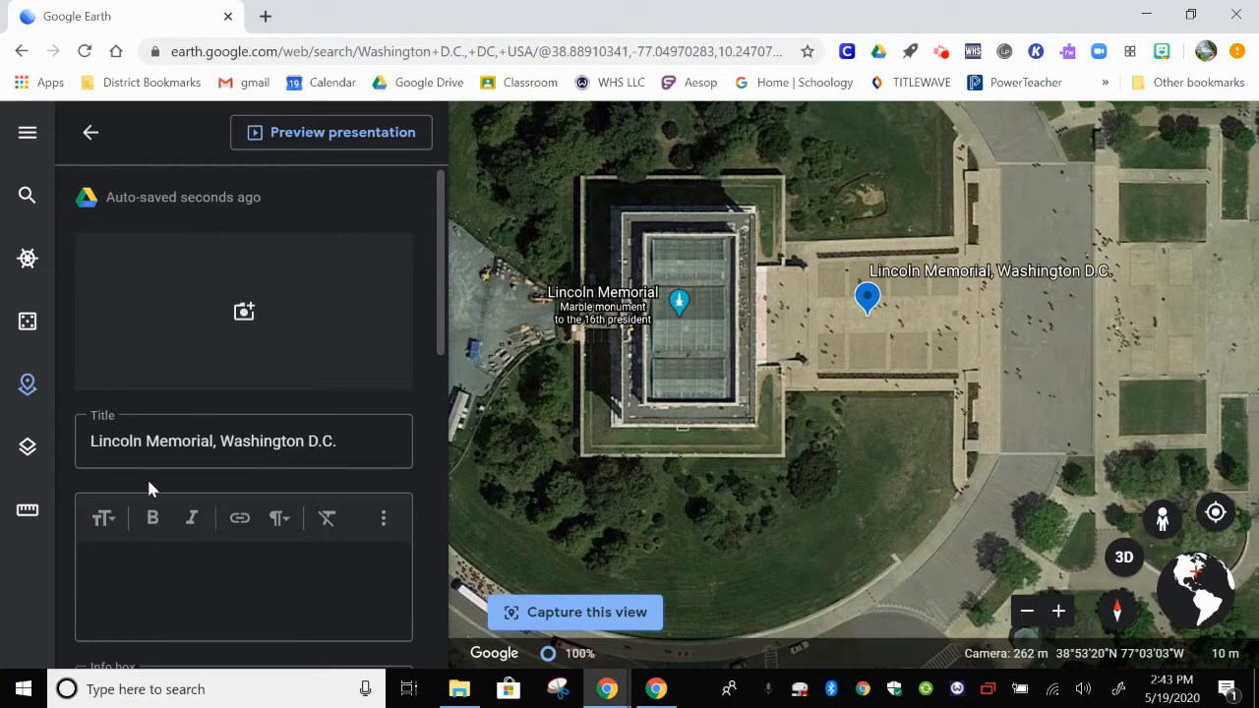
pyautogui.scroll(-4, 209, 578)
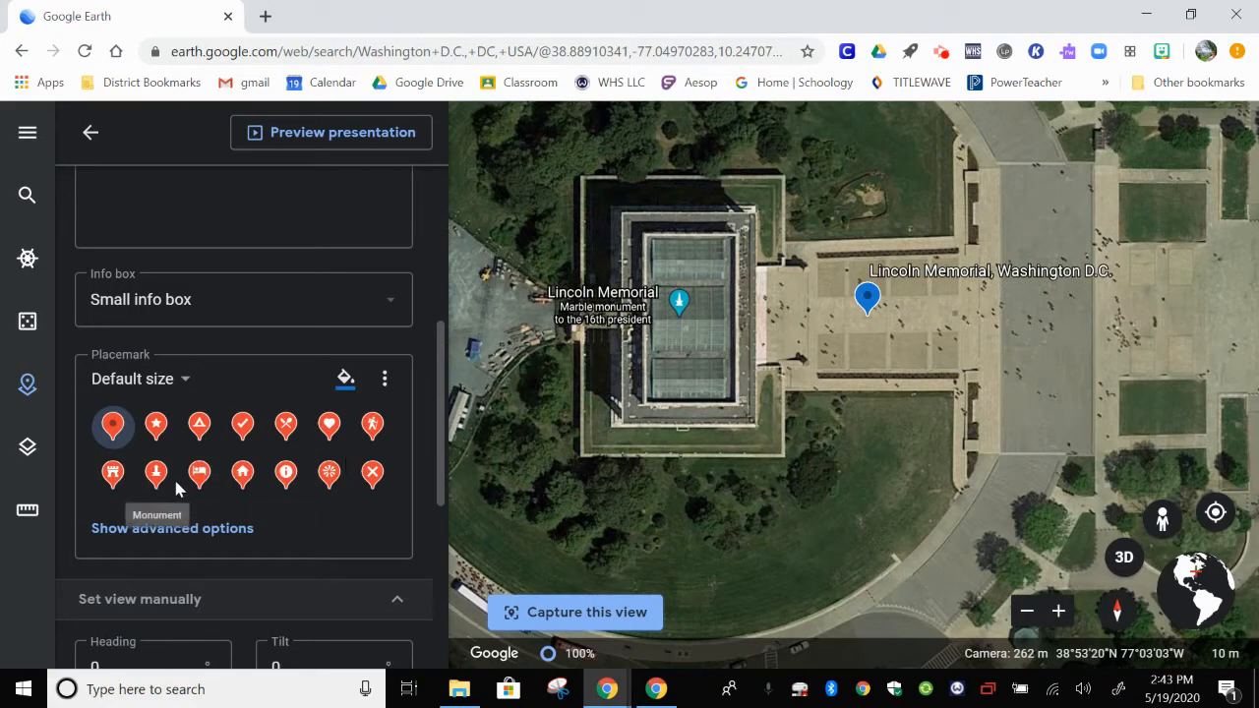
pyautogui.click(114, 473)
pyautogui.scroll(-3, 264, 472)
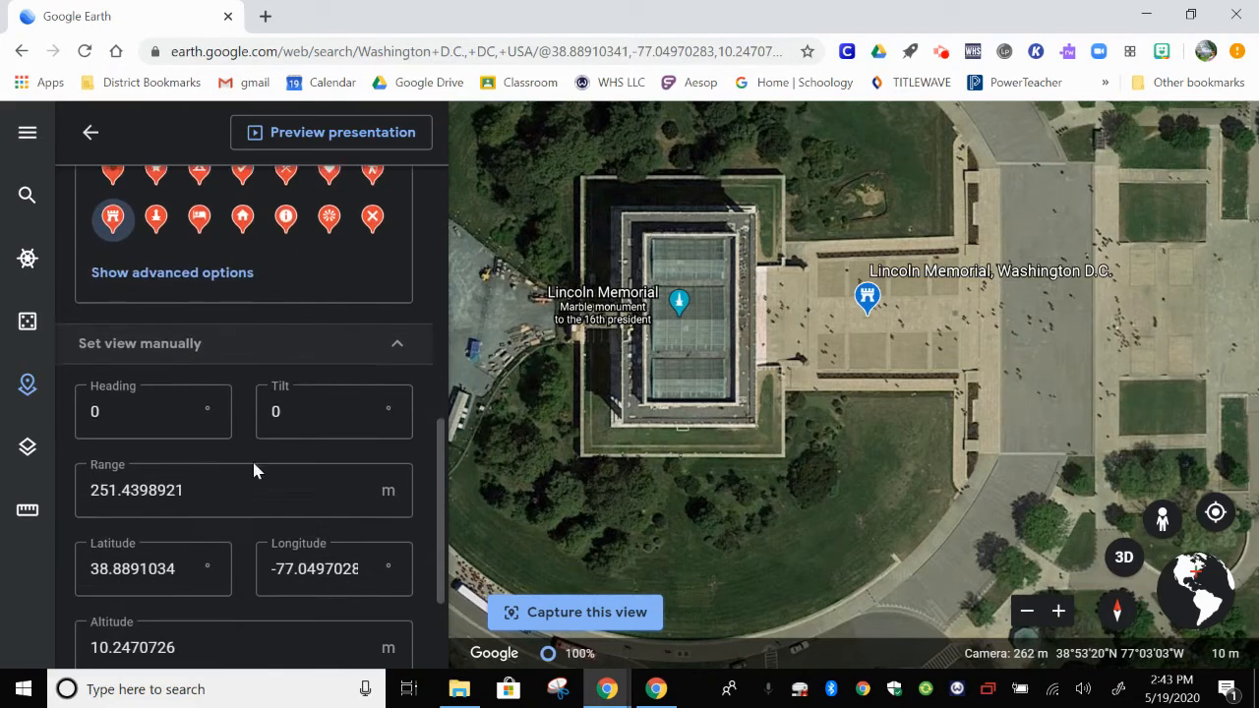
pyautogui.scroll(4, 254, 470)
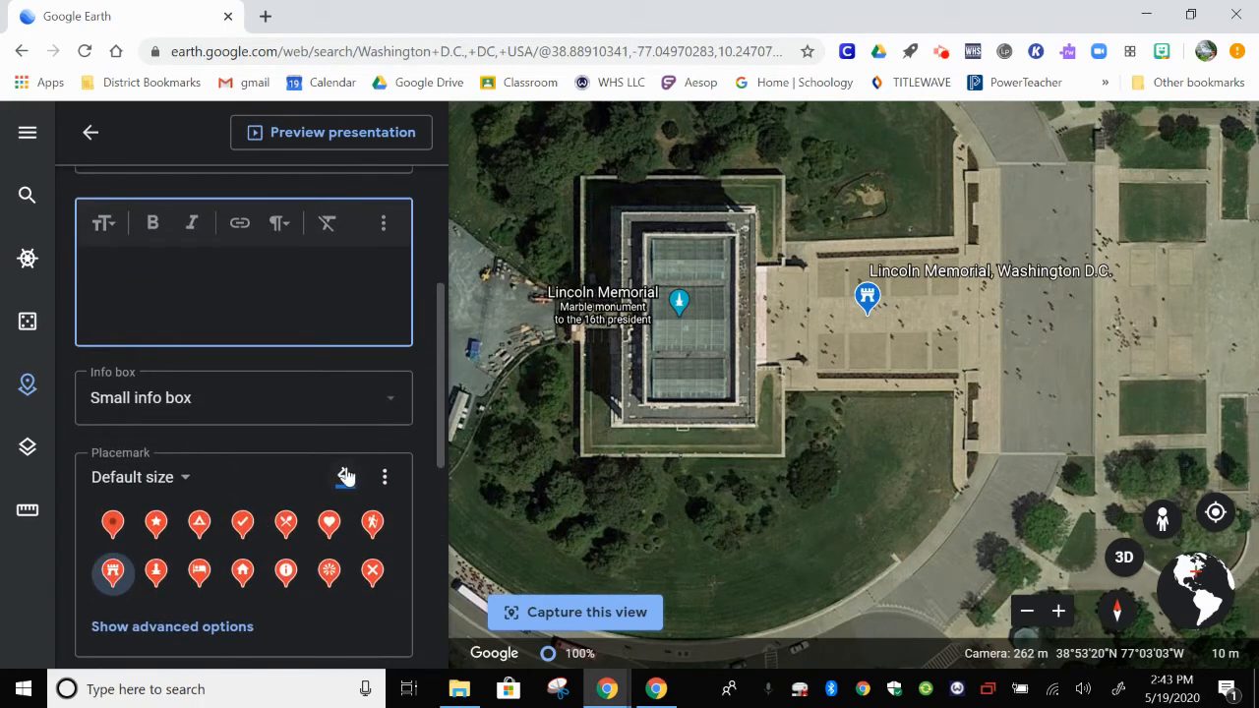
pyautogui.click(345, 476)
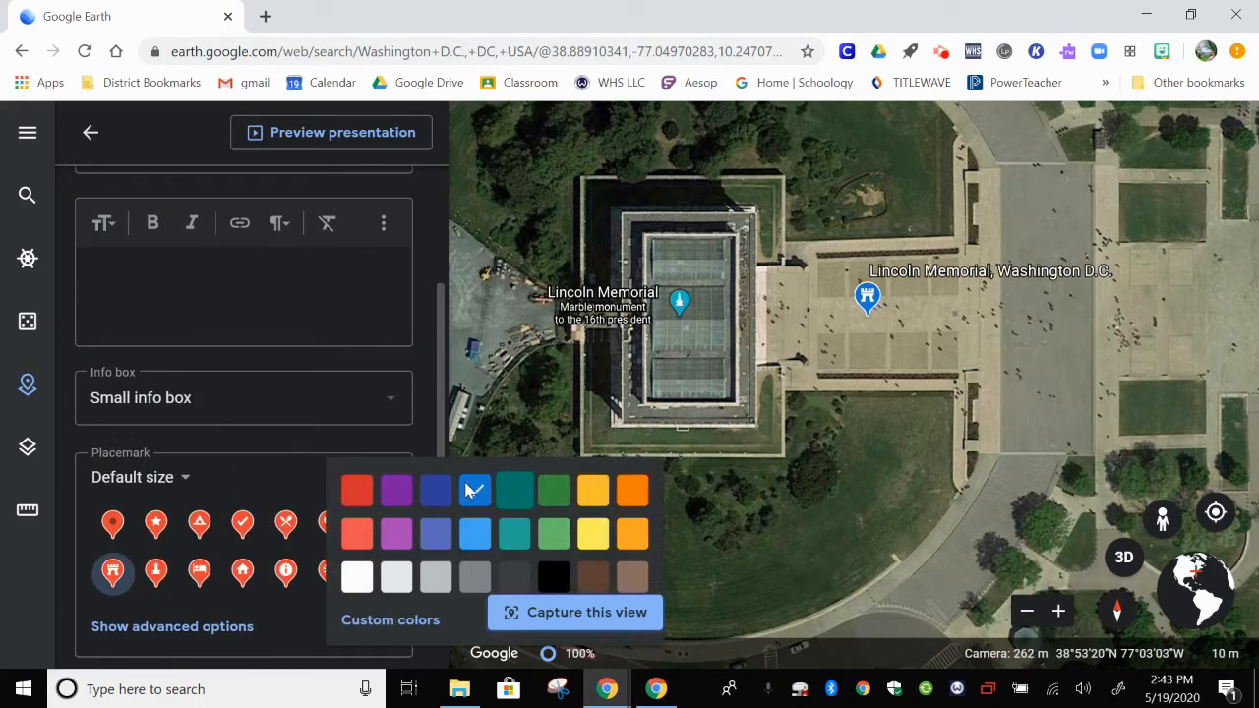
pyautogui.click(549, 498)
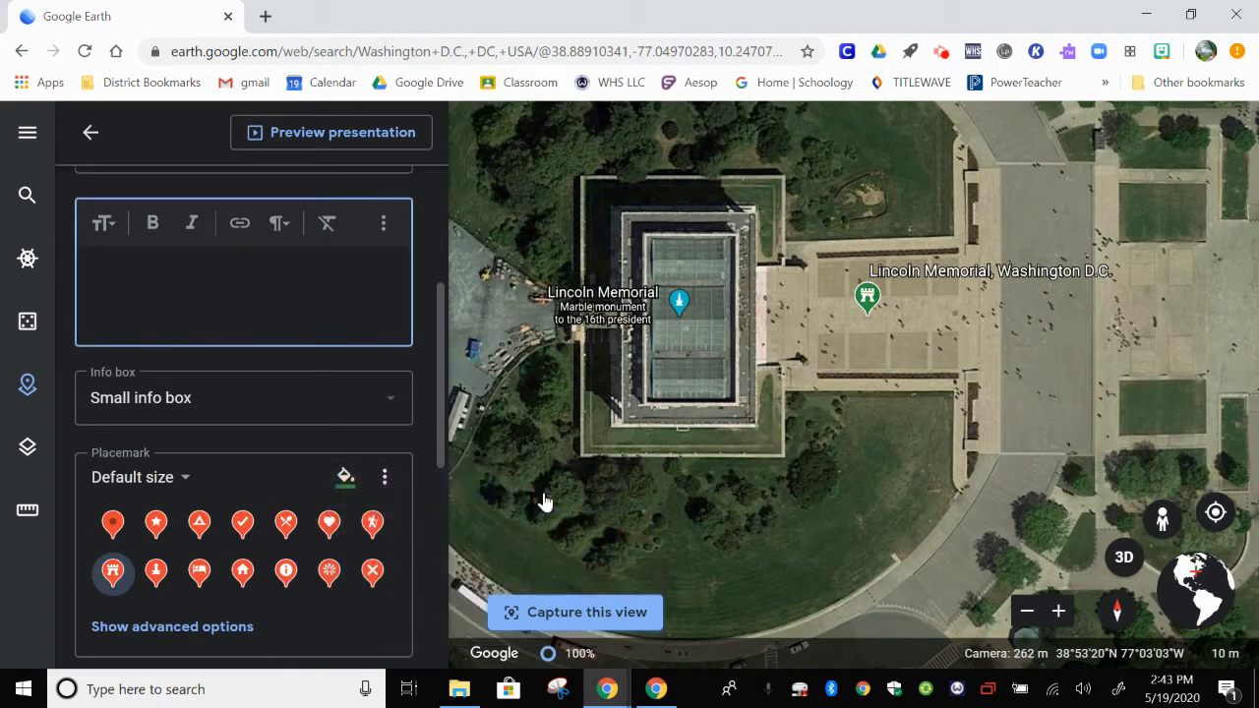
# - Review the placemark's view settings, preview its presentation slide, and return to the project's feature list
pyautogui.scroll(-4, 317, 464)
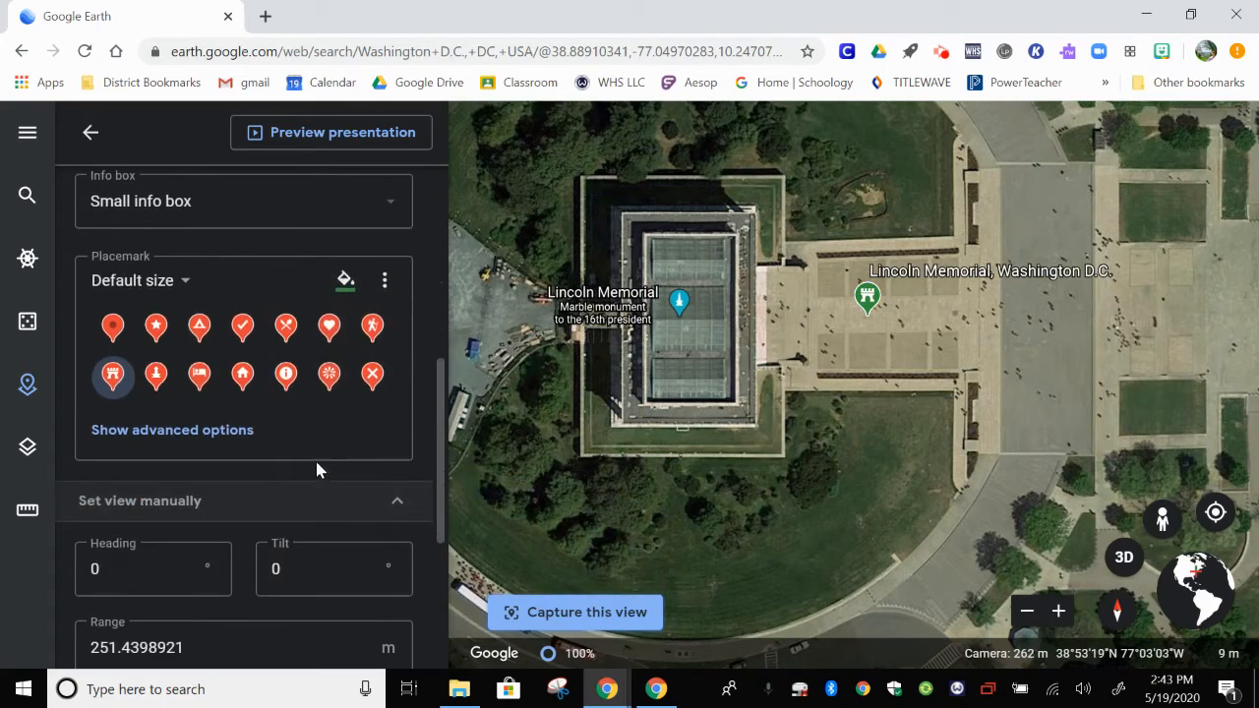
pyautogui.scroll(-2, 315, 458)
pyautogui.scroll(6, 297, 551)
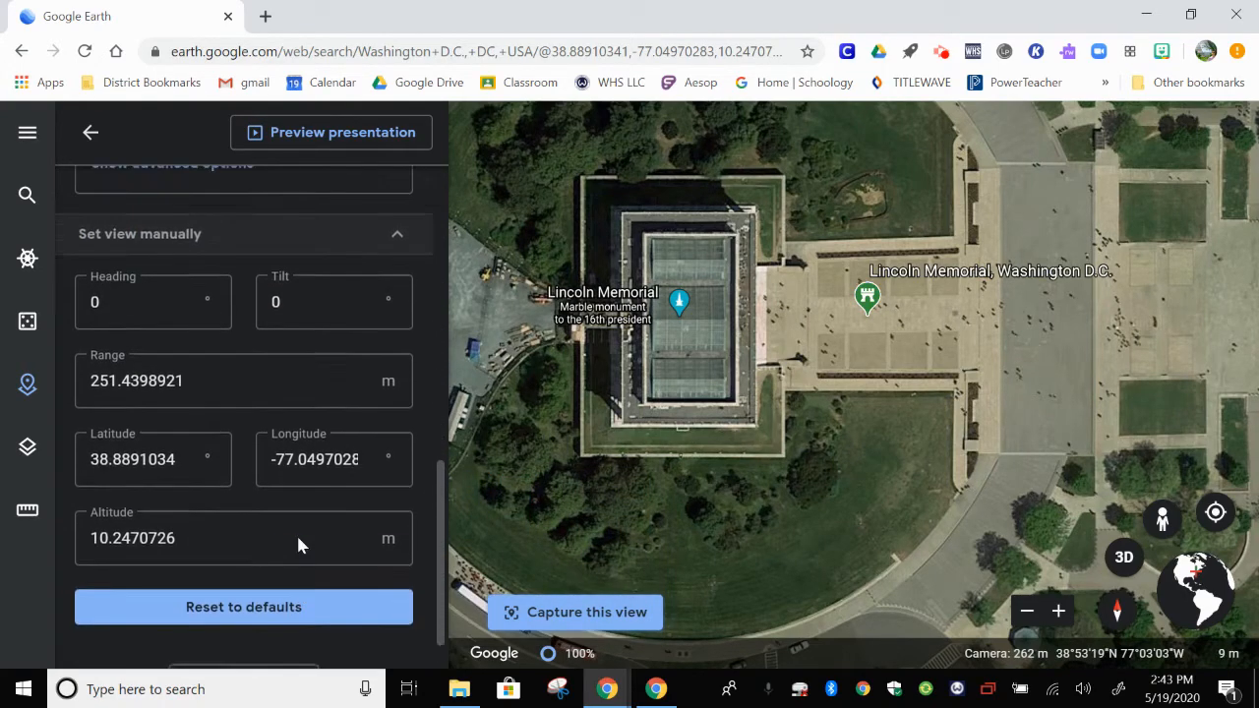
pyautogui.scroll(2, 297, 531)
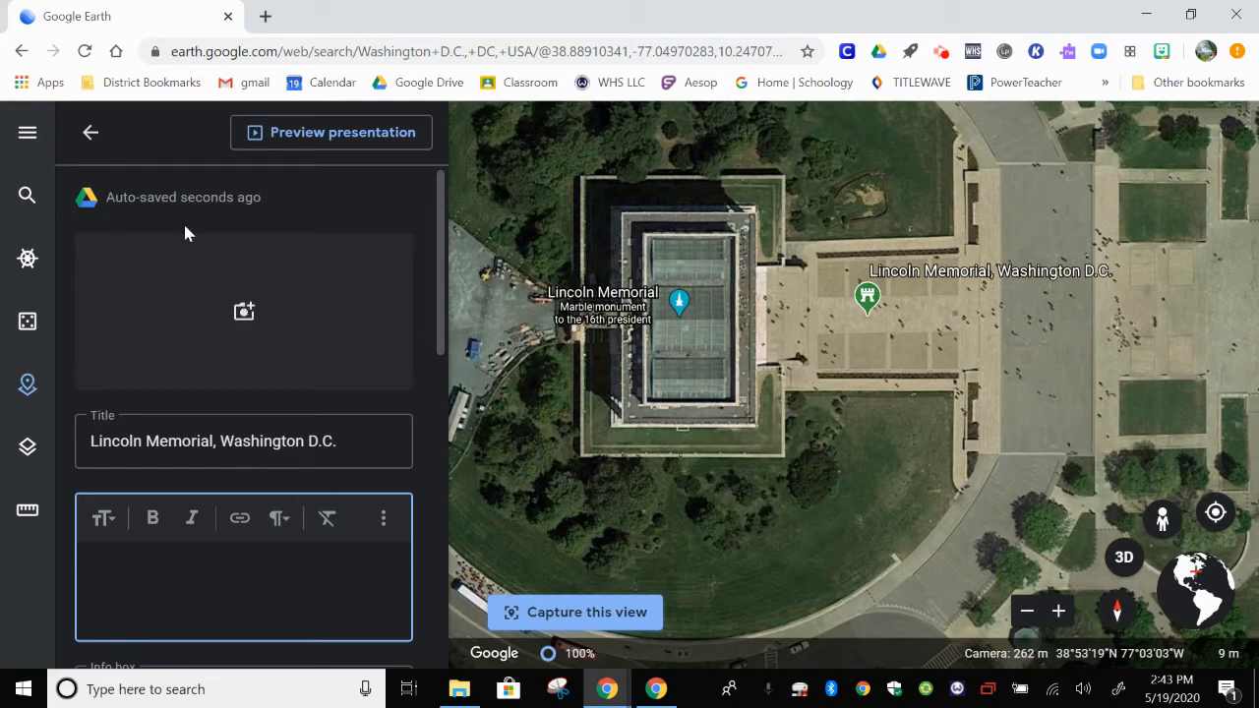
pyautogui.click(253, 131)
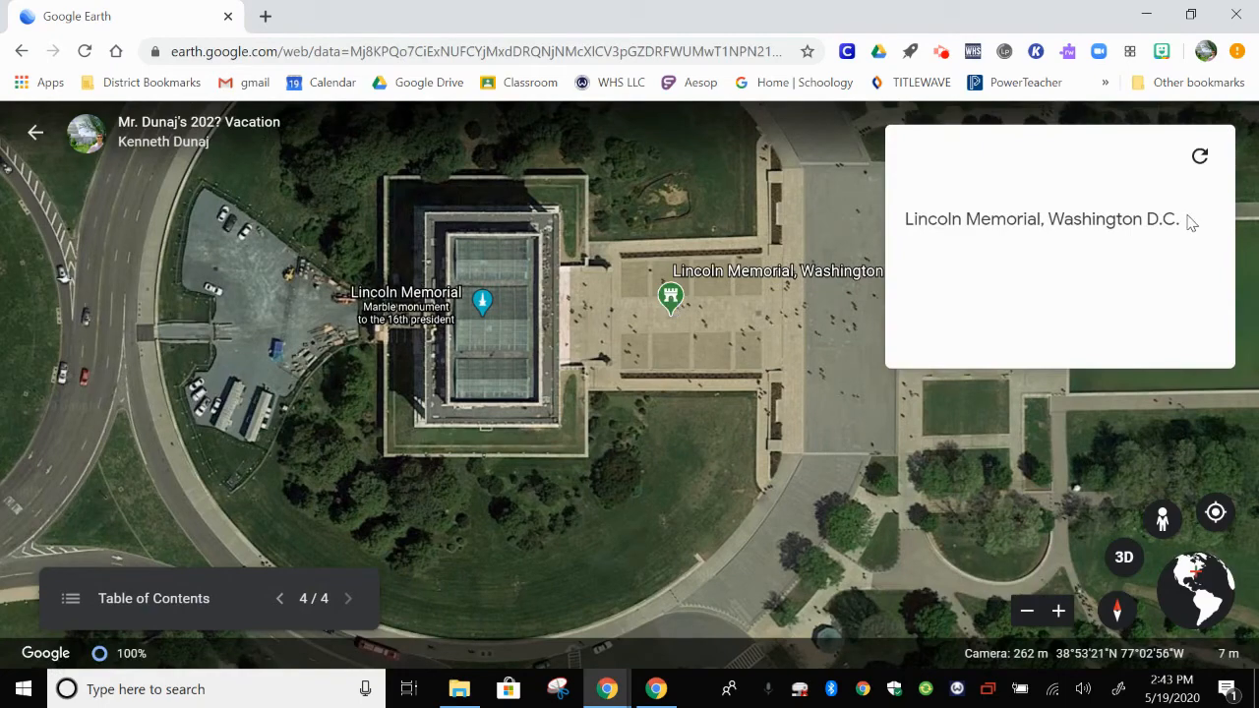
pyautogui.click(32, 136)
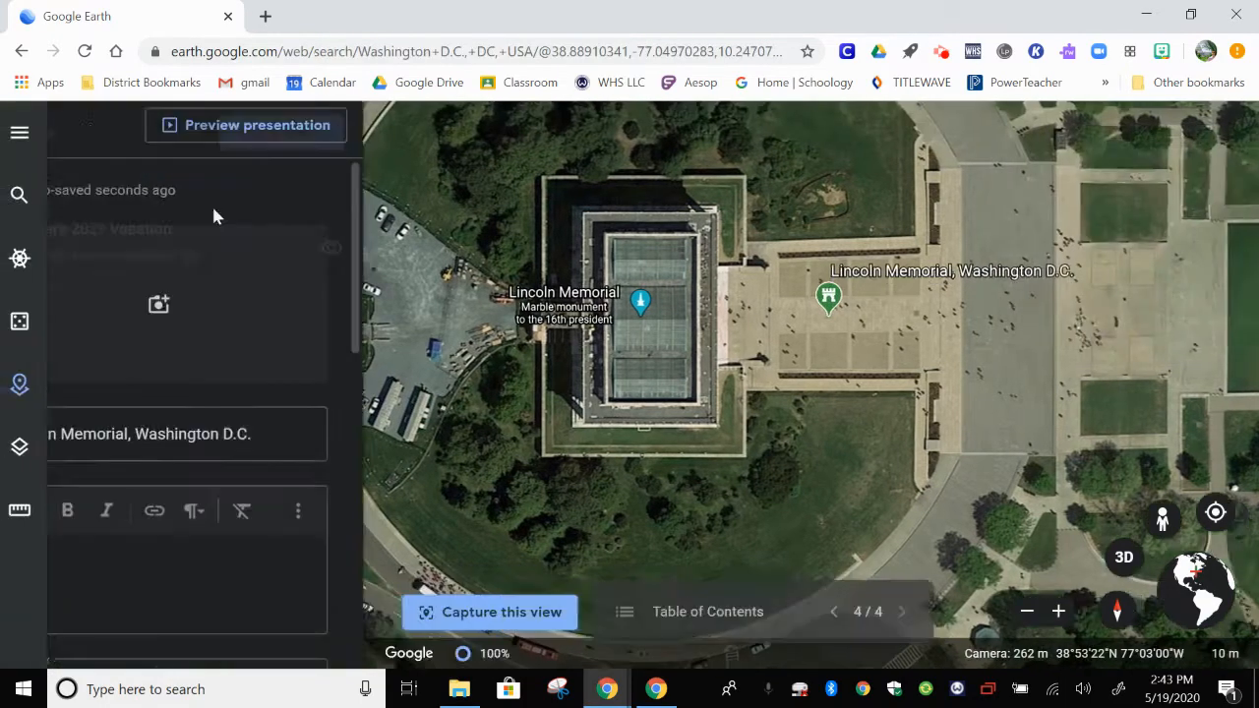
pyautogui.click(93, 134)
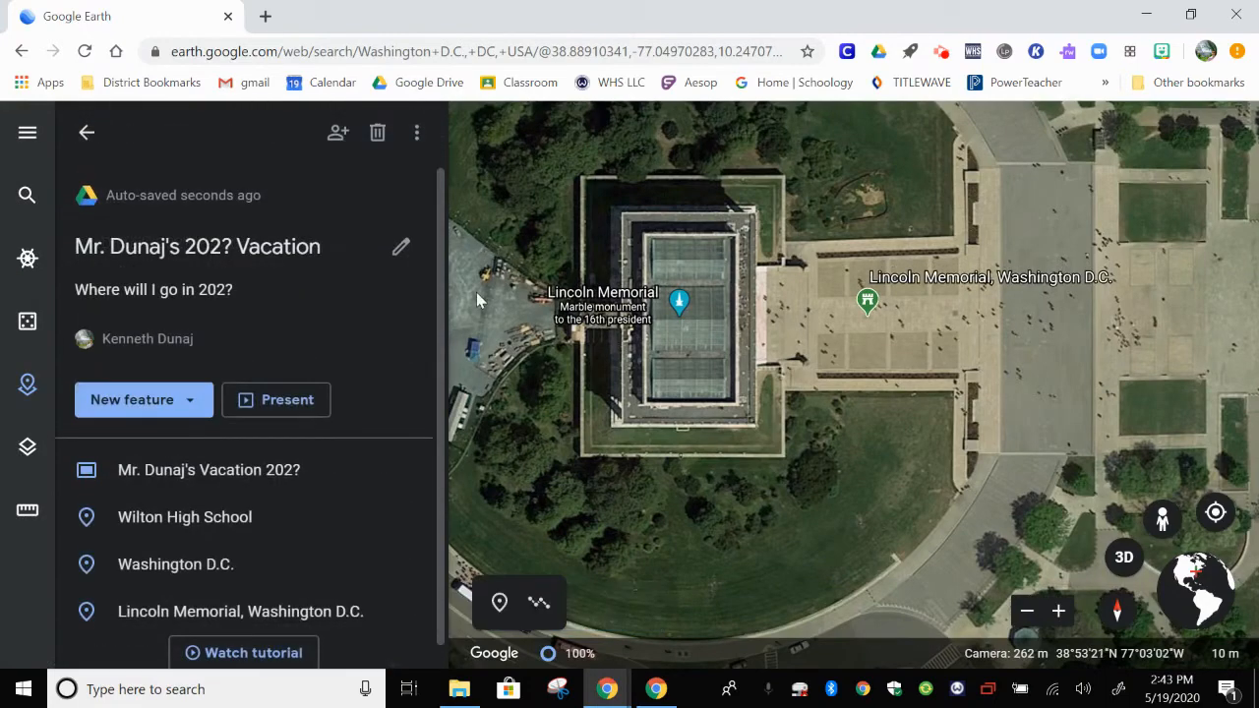
# - Go to the Wilton High School place saved in the project
pyautogui.click(210, 519)
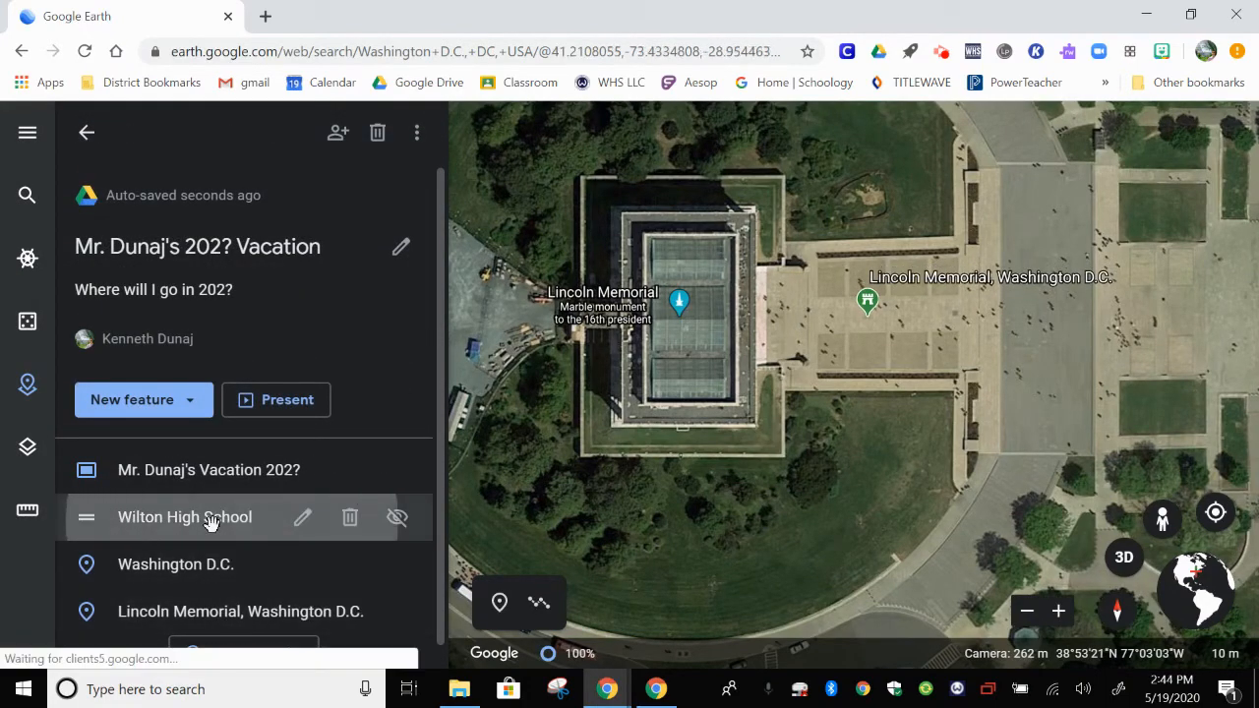